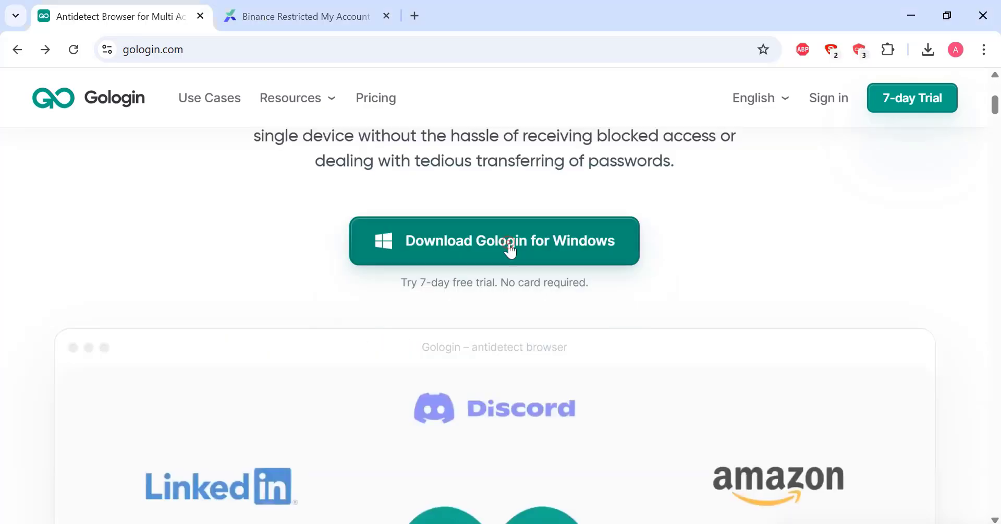
Step: Start the GoLogin installer download and cancel the duplicate gologin_ (1).exe download
{"action": "left_click", "coordinate": [510, 248]}
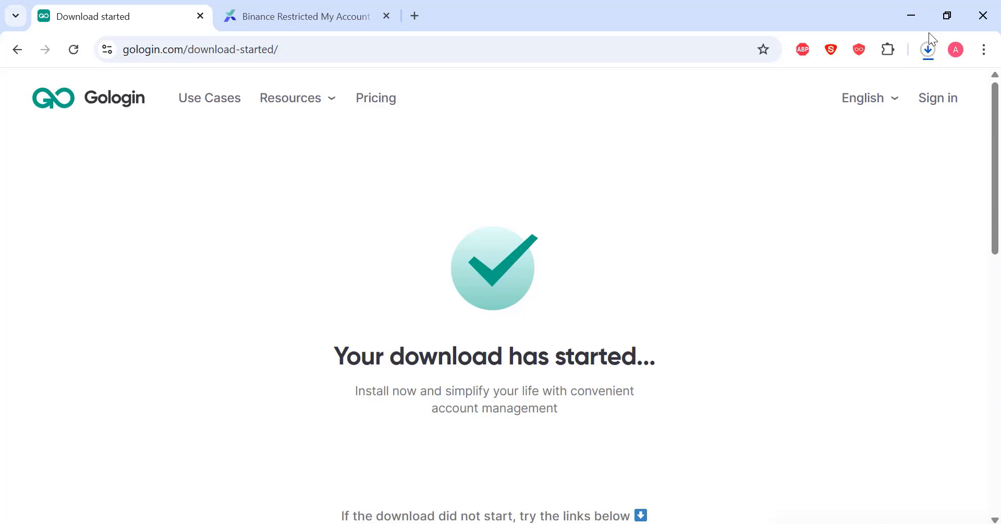
{"action": "left_click", "coordinate": [920, 61]}
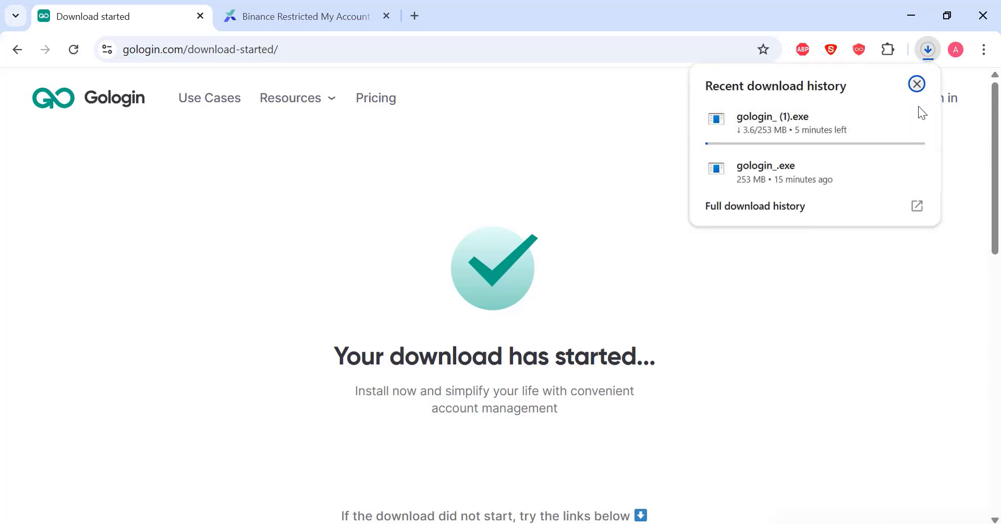
{"action": "left_click", "coordinate": [916, 118]}
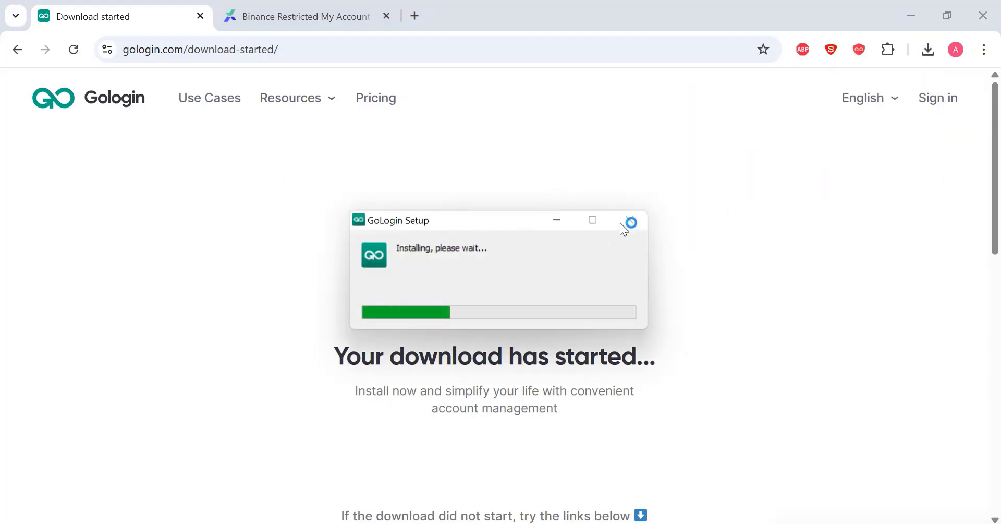
Step: Cancel the GoLogin Setup installer and dismiss the 'GoLogin cannot be closed' warning
{"action": "left_click", "coordinate": [521, 221]}
{"action": "left_click", "coordinate": [695, 262]}
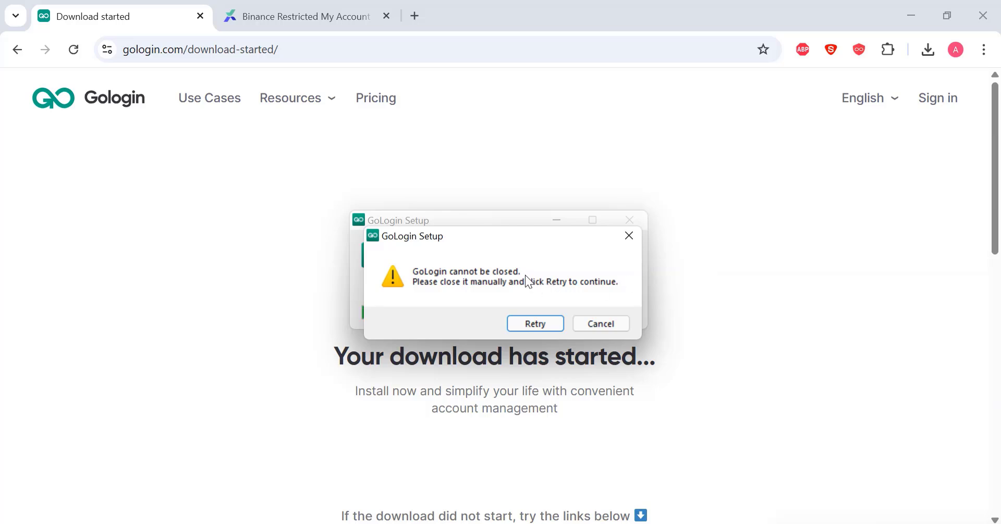
{"action": "left_click", "coordinate": [607, 328]}
{"action": "left_click", "coordinate": [608, 328]}
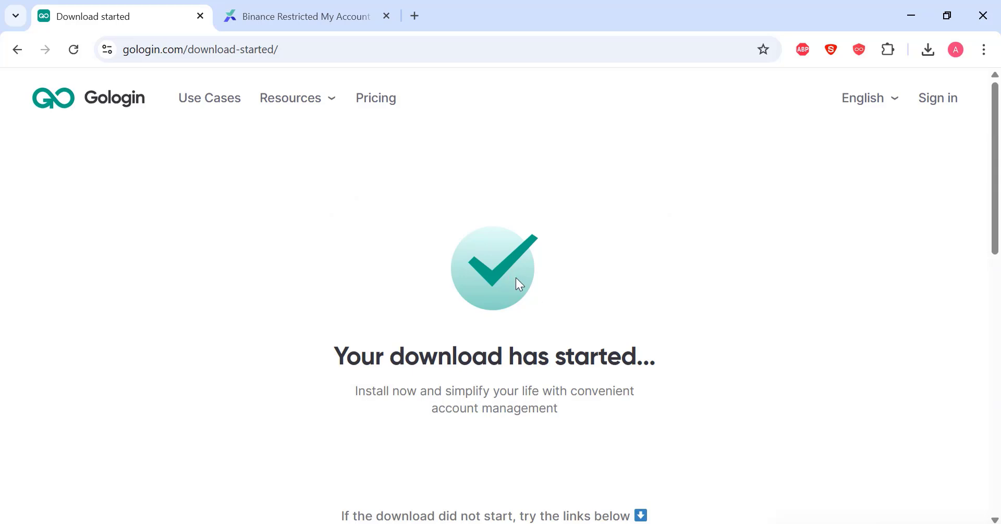
Step: Check the Binance complaint tab, then return to the Download started page to bring up the GoLogin sign-up screen
{"action": "left_click", "coordinate": [299, 16]}
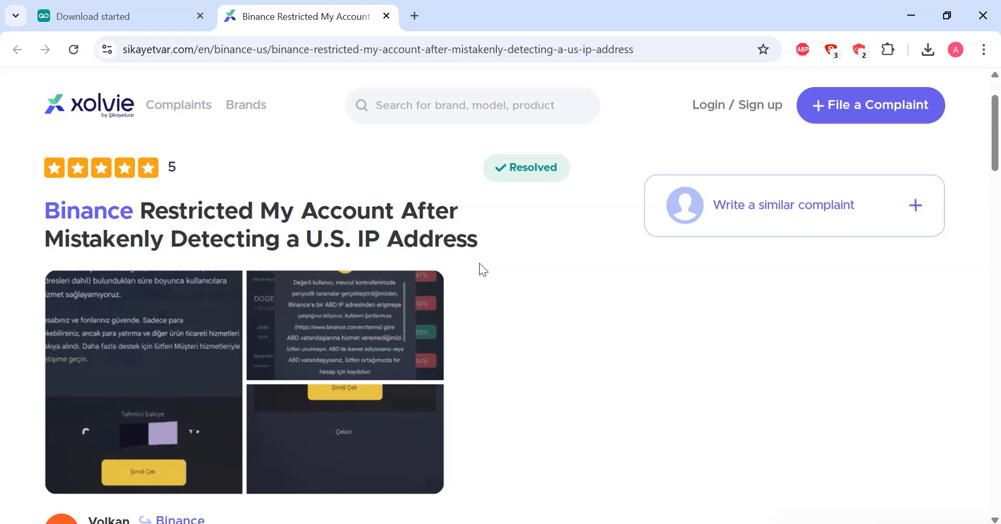
{"action": "left_click", "coordinate": [87, 8]}
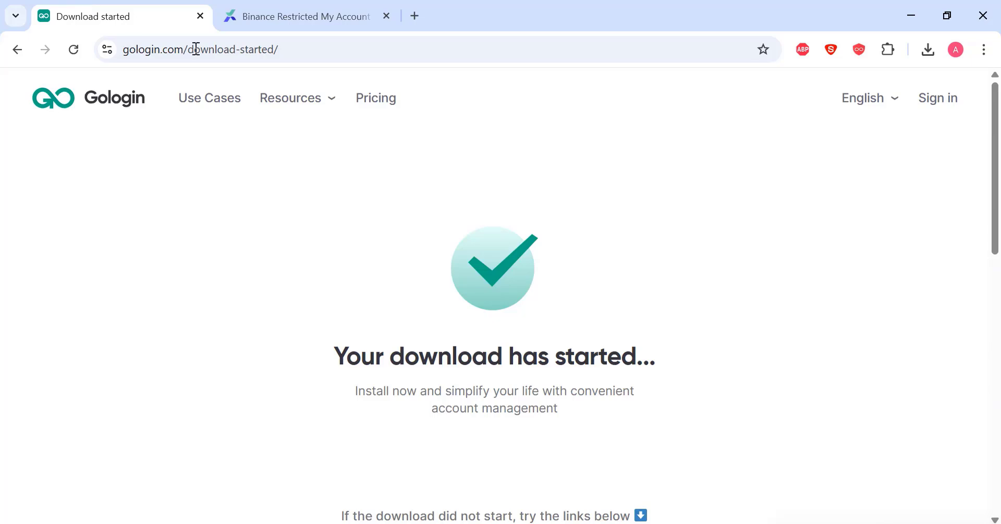
{"action": "mouse_move", "coordinate": [268, 107]}
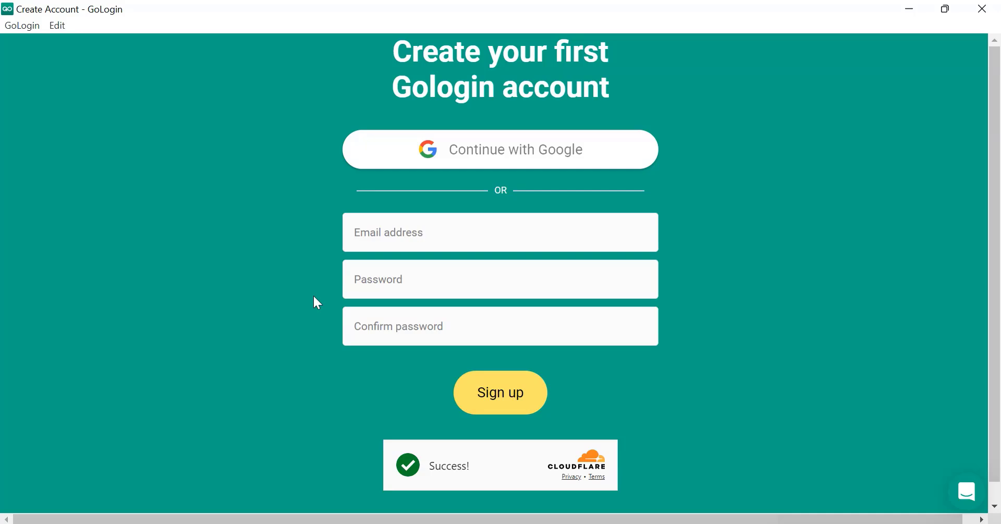
Step: Fill the sign-up form's e-mail, password and password confirmation fields
{"action": "left_click", "coordinate": [418, 239]}
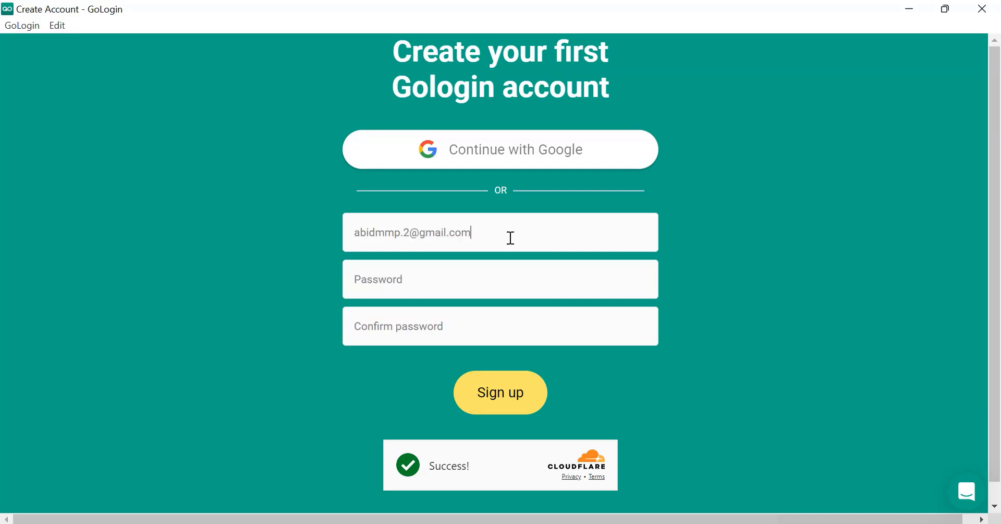
{"action": "key", "text": "ctrl+a"}
{"action": "key", "text": "ctrl+c"}
{"action": "left_click", "coordinate": [476, 284]}
{"action": "type", "text": "••"}
{"action": "left_click", "coordinate": [432, 324]}
{"action": "type", "text": "•••"}
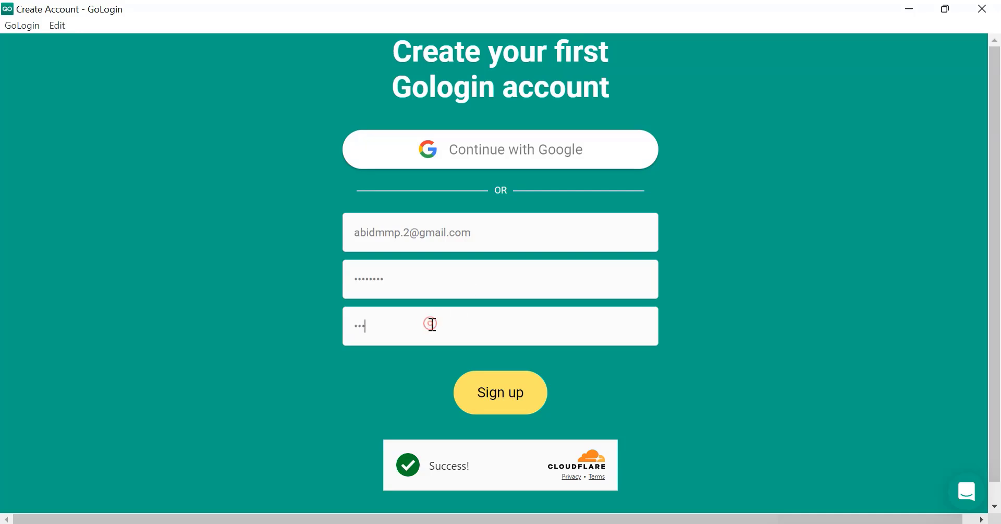
{"action": "type", "text": "••••••"}
{"action": "scroll", "coordinate": [432, 324], "scroll_direction": "down", "scroll_amount": 1}
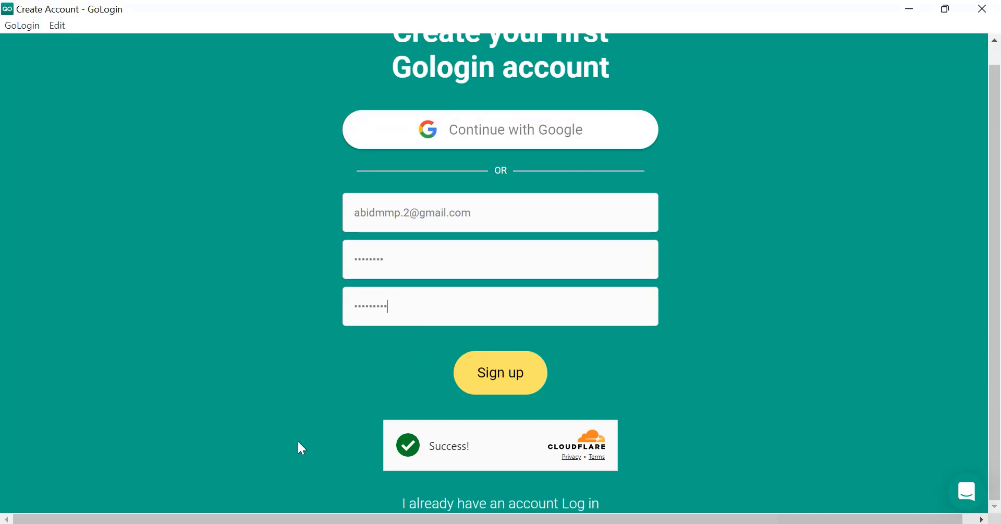
Step: Switch to the existing-account login and log in with the account e-mail and password
{"action": "left_click", "coordinate": [494, 506]}
{"action": "key", "text": "ctrl+v"}
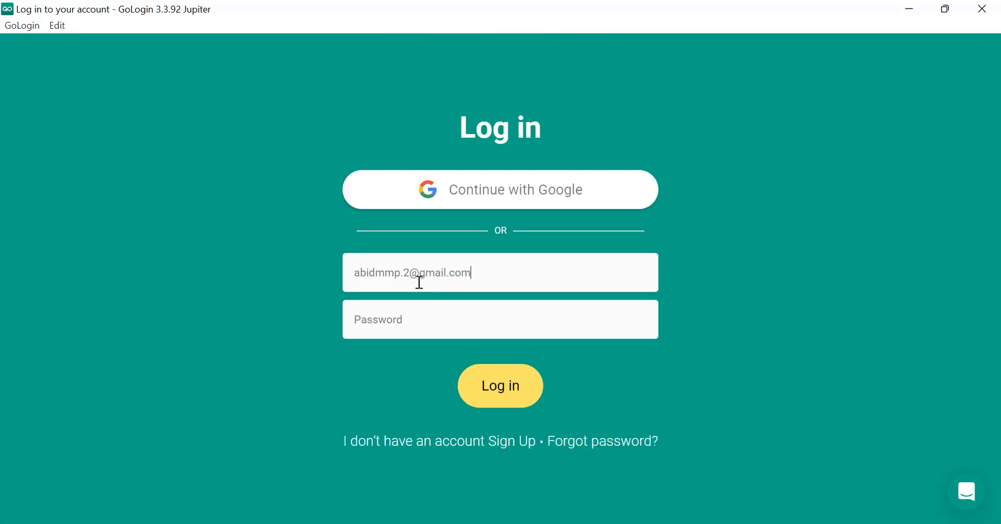
{"action": "type", "text": "••"}
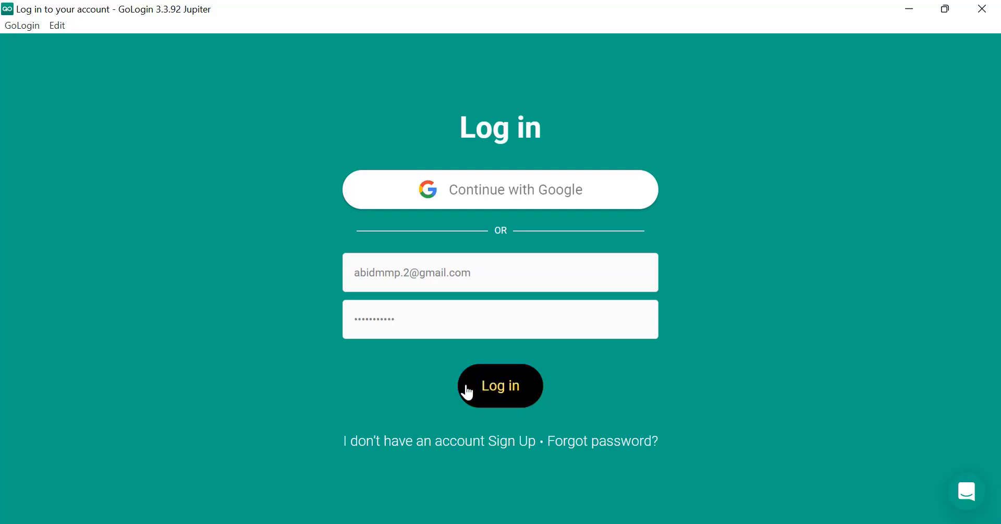
{"action": "left_click", "coordinate": [504, 404]}
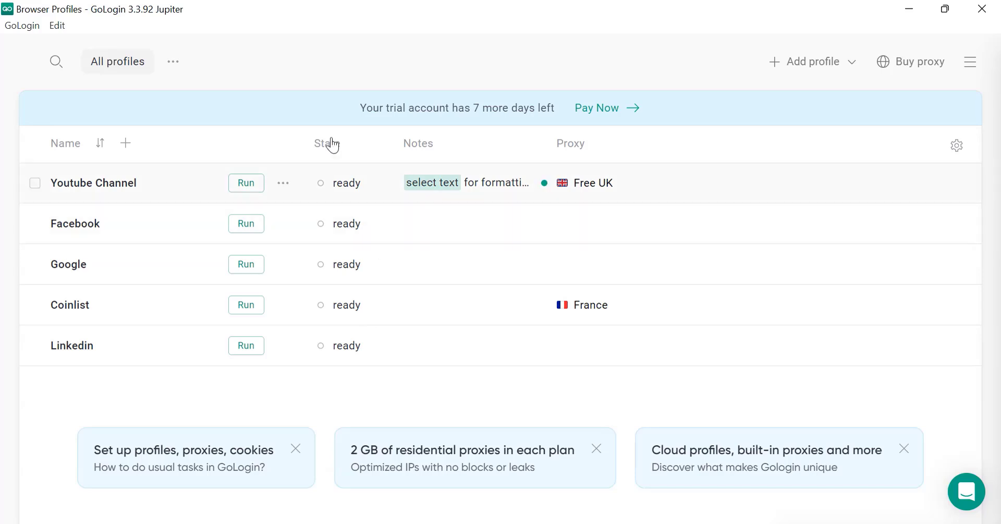
Step: Rename the Youtube Channel profile to 'Binnace 1st'
{"action": "left_click_drag", "start_coordinate": [325, 105], "coordinate": [555, 115]}
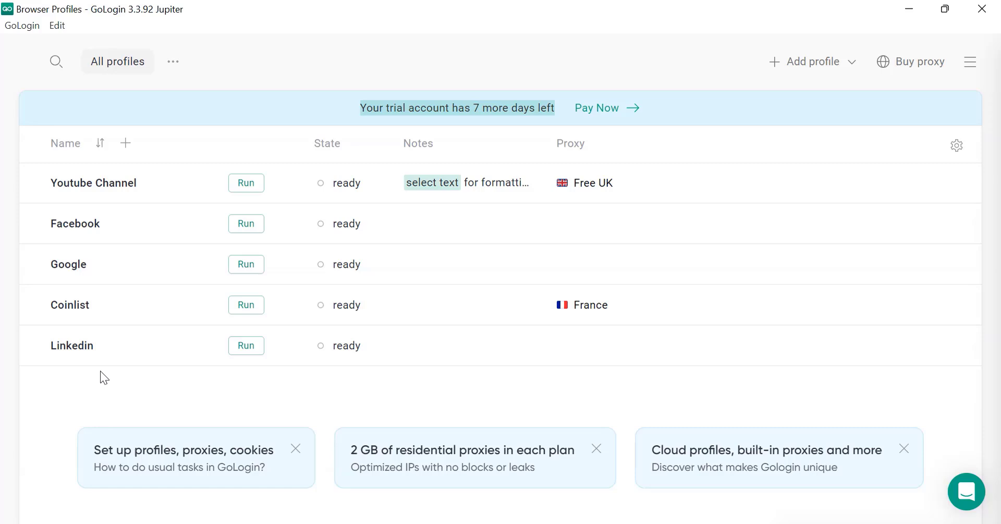
{"action": "left_click", "coordinate": [132, 407]}
{"action": "left_click", "coordinate": [104, 184]}
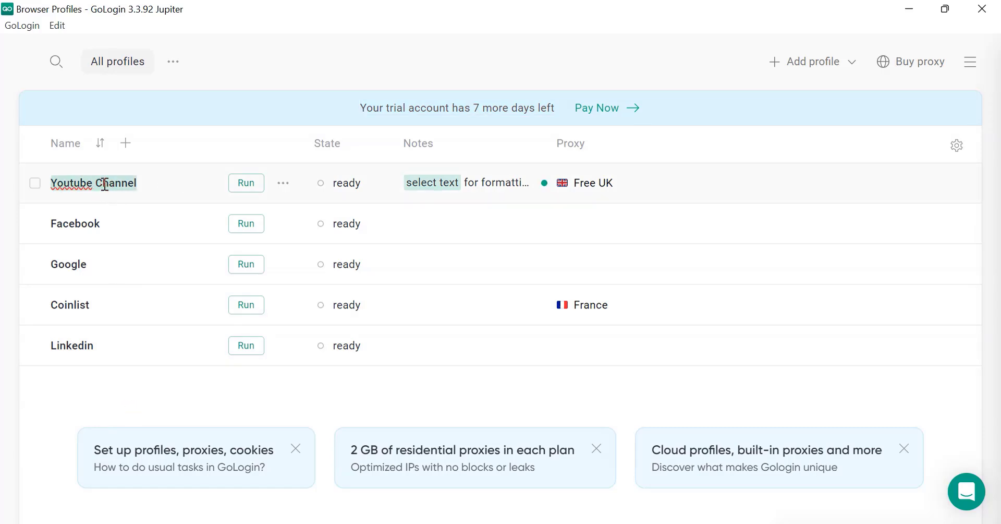
{"action": "key", "text": "BackSpace"}
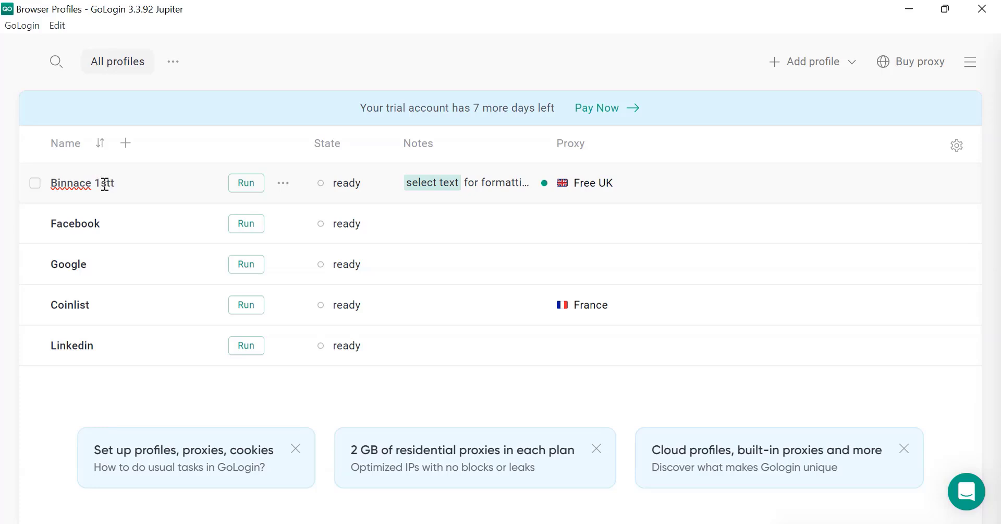
{"action": "type", "text": "Binnace 1st"}
{"action": "left_click", "coordinate": [246, 412]}
Step: Assign the United States proxy to Binnace 1st and the France proxy to Facebook
{"action": "left_click", "coordinate": [570, 187]}
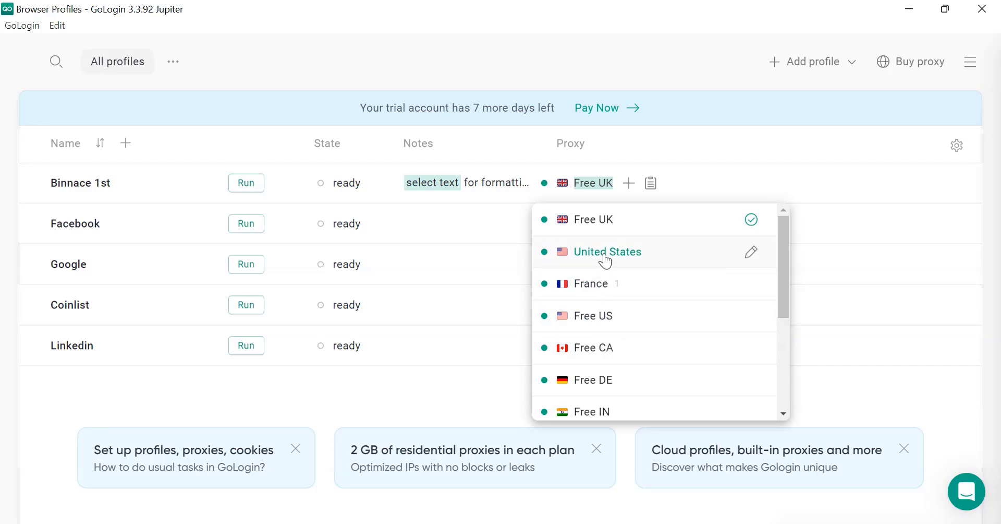
{"action": "left_click", "coordinate": [486, 258]}
{"action": "left_click", "coordinate": [578, 187]}
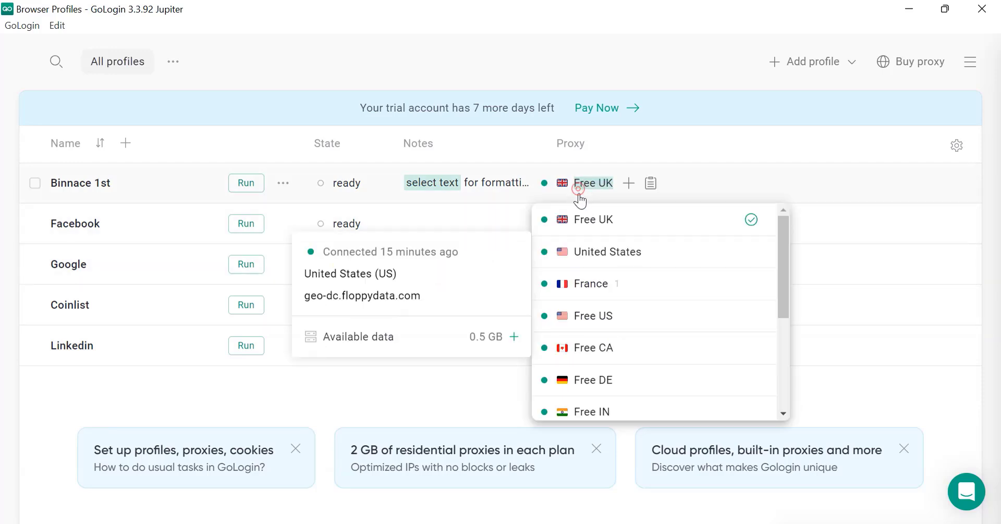
{"action": "left_click", "coordinate": [600, 252]}
{"action": "left_click", "coordinate": [584, 229]}
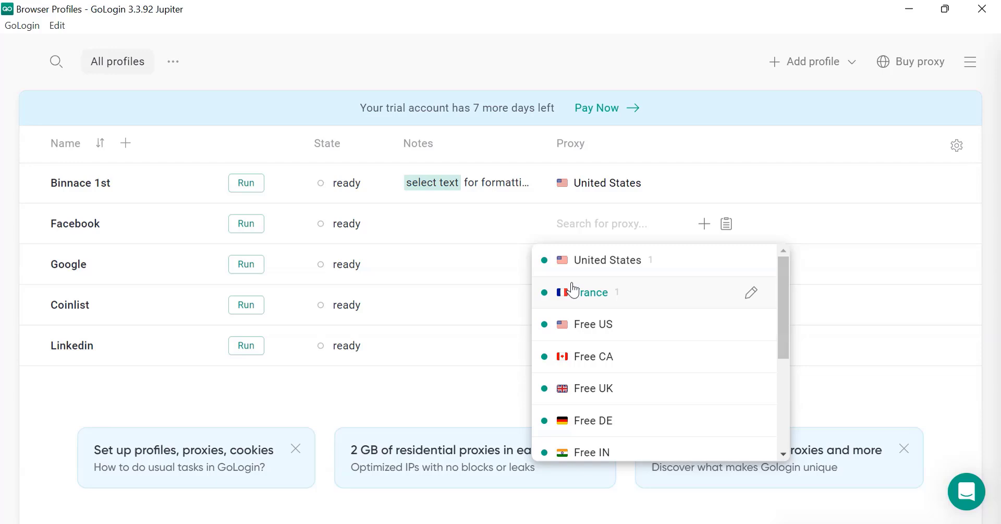
{"action": "left_click", "coordinate": [578, 291]}
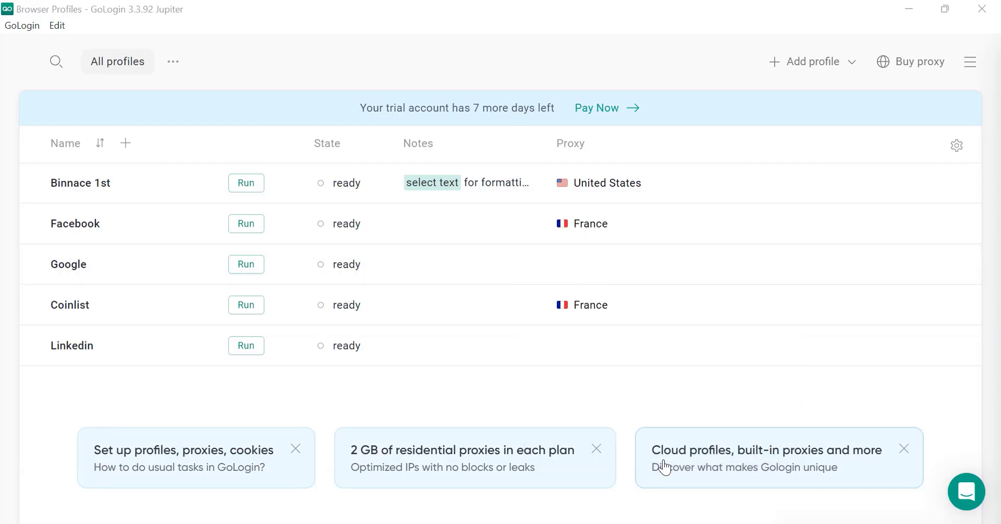
Step: Rename the Google profile to 'Facebook 2'
{"action": "left_click", "coordinate": [68, 261]}
{"action": "type", "text": "Facebb"}
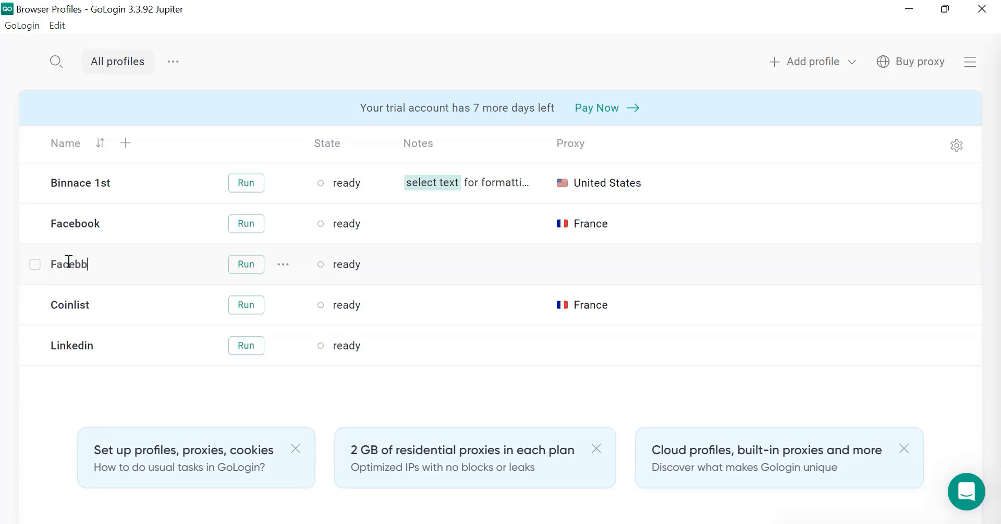
{"action": "key", "text": "BackSpace"}
{"action": "type", "text": "ook 2"}
{"action": "left_click", "coordinate": [284, 223]}
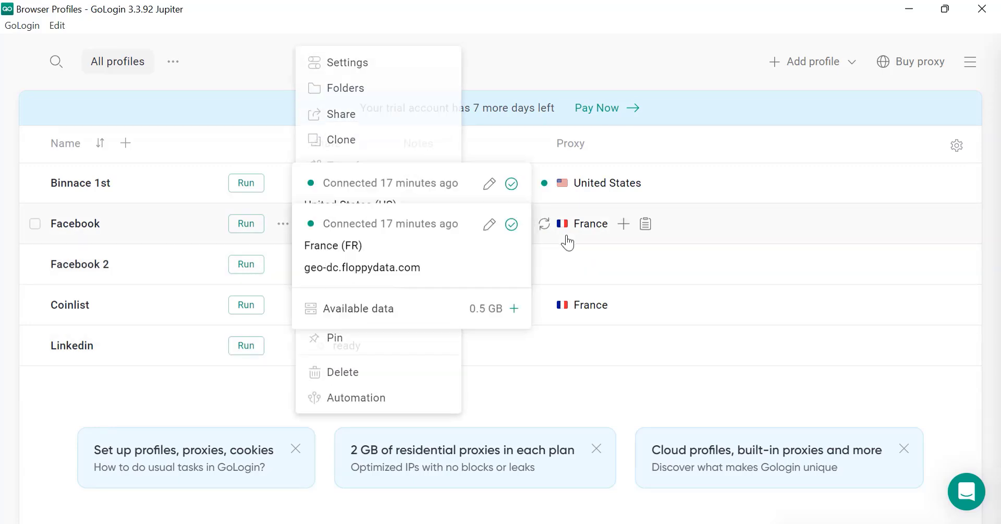
Step: Give Facebook 2 the Free CA proxy and launch its browser
{"action": "left_click", "coordinate": [571, 265]}
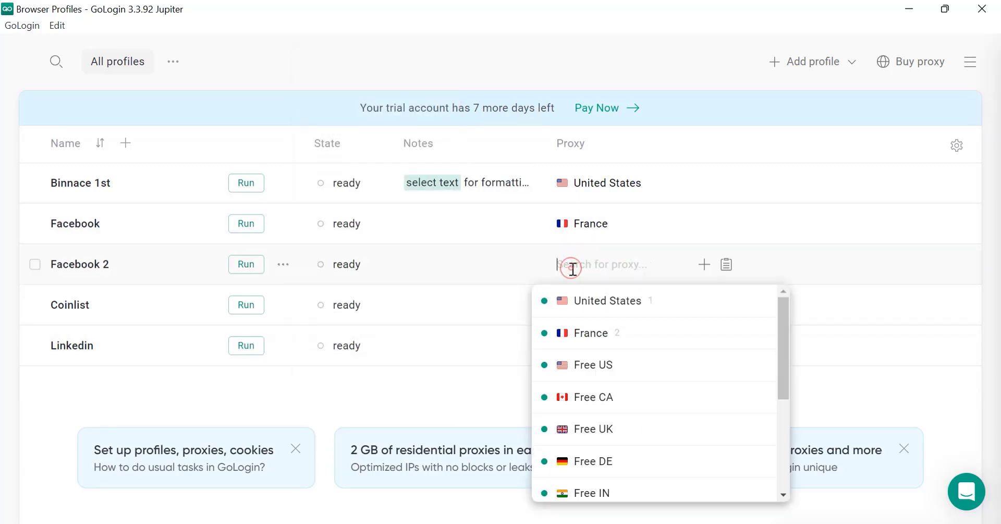
{"action": "left_click", "coordinate": [604, 412]}
{"action": "left_click", "coordinate": [251, 225]}
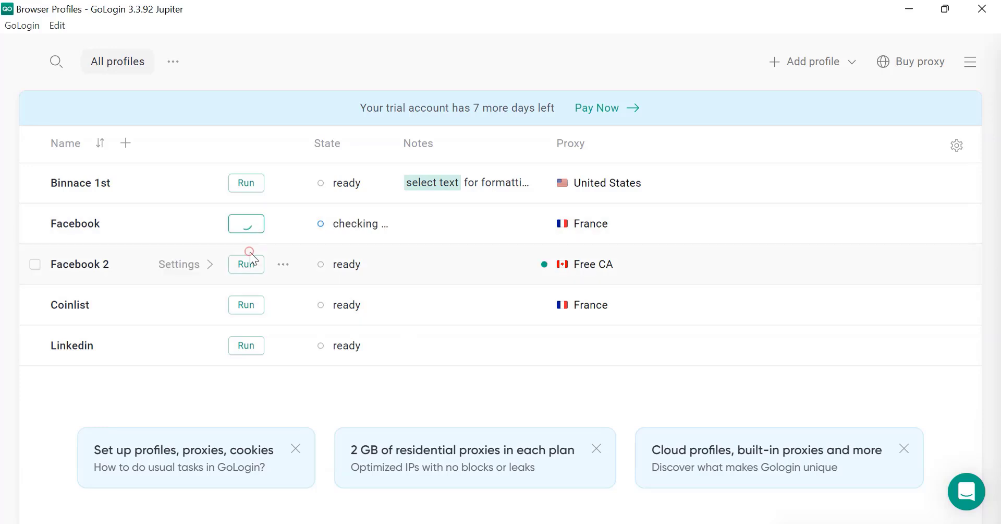
{"action": "left_click", "coordinate": [251, 262]}
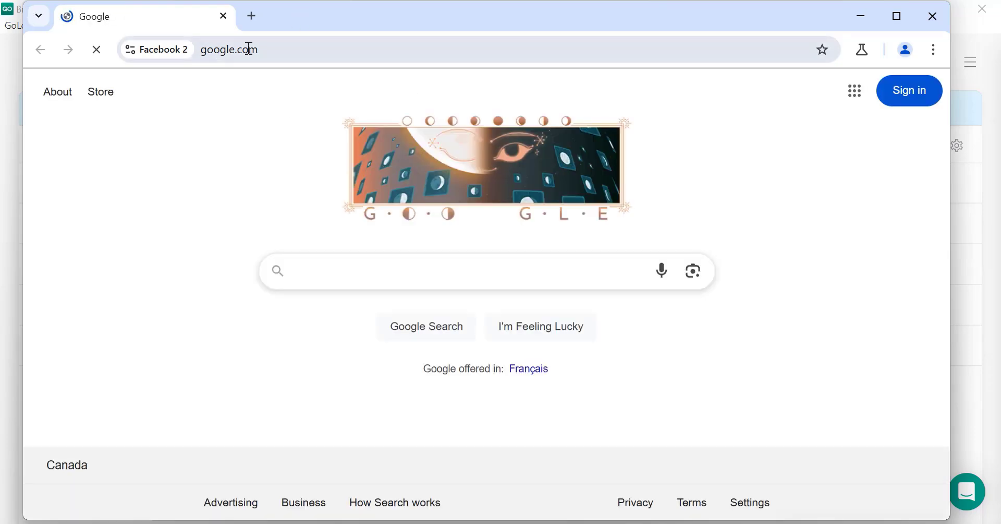
Step: Load whoer.net in both profile windows, accepting the consent prompt and closing the WADE X ad
{"action": "left_click", "coordinate": [248, 49]}
{"action": "type", "text": "who"}
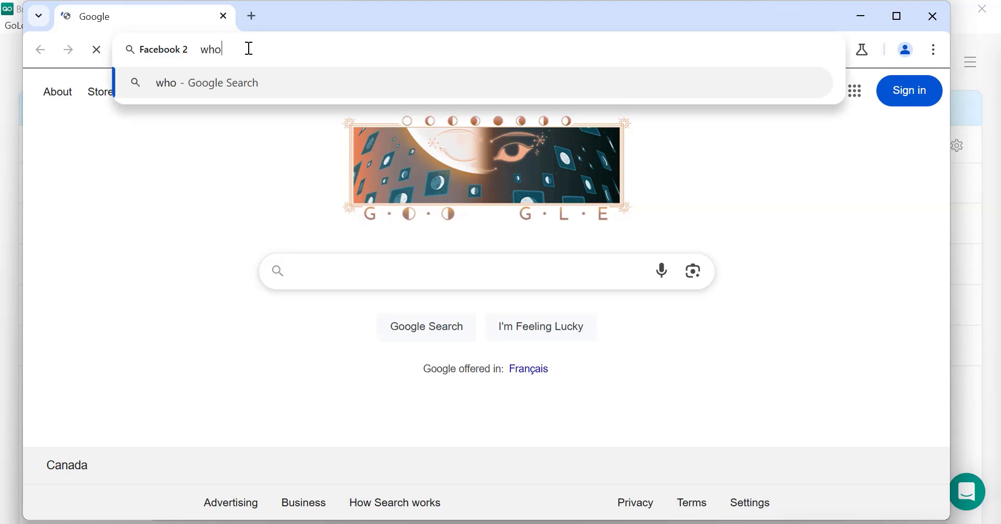
{"action": "type", "text": "er.net"}
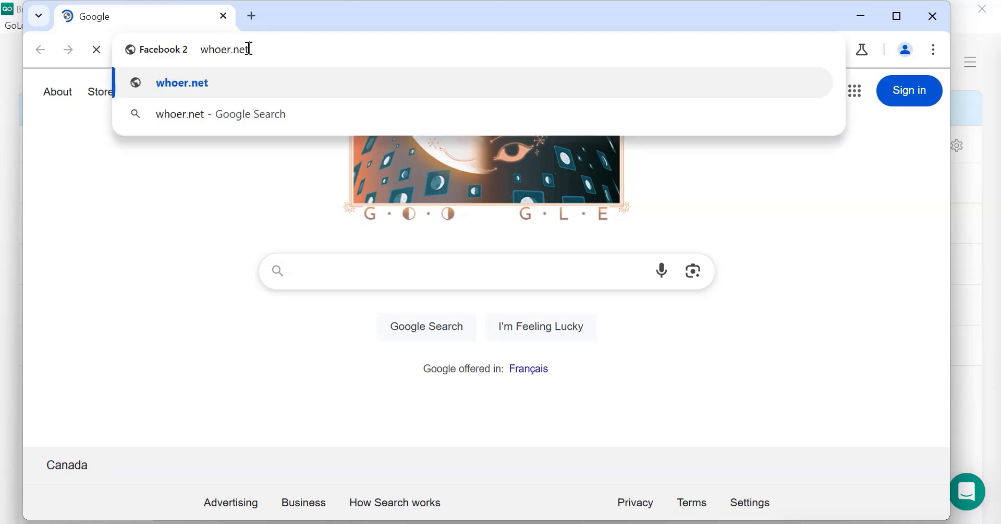
{"action": "key", "text": "ctrl+a"}
{"action": "key", "text": "ctrl+c"}
{"action": "key", "text": "Return"}
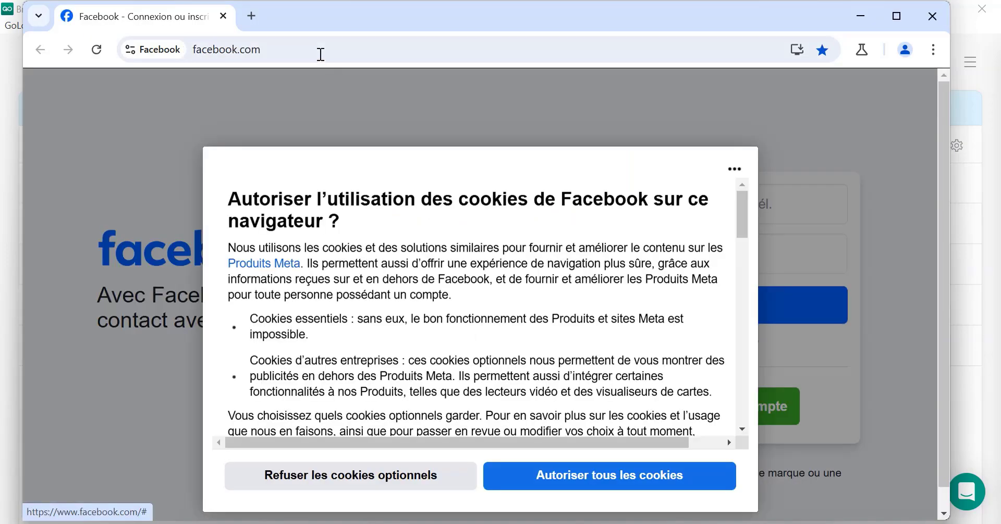
{"action": "left_click", "coordinate": [318, 52]}
{"action": "key", "text": "ctrl+v"}
{"action": "key", "text": "Return"}
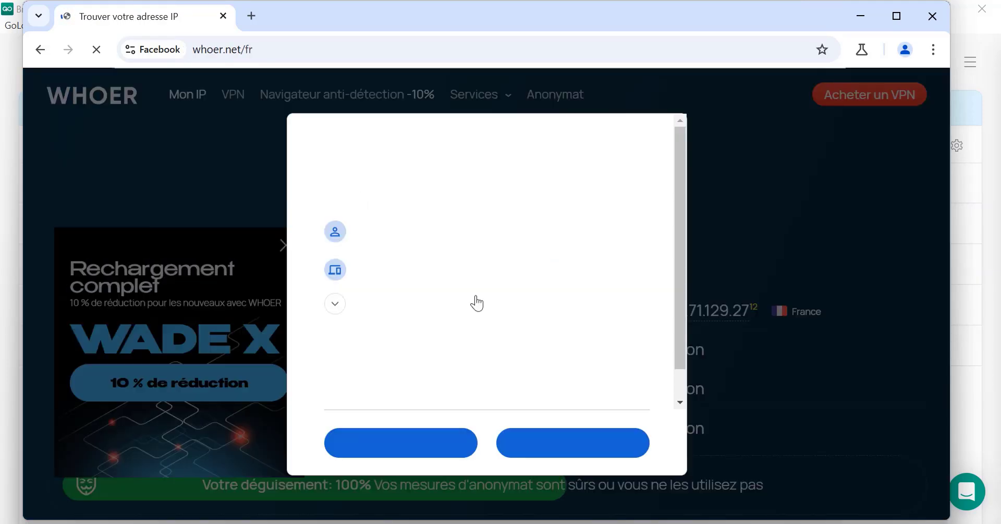
{"action": "left_click", "coordinate": [576, 452]}
{"action": "left_click", "coordinate": [289, 246]}
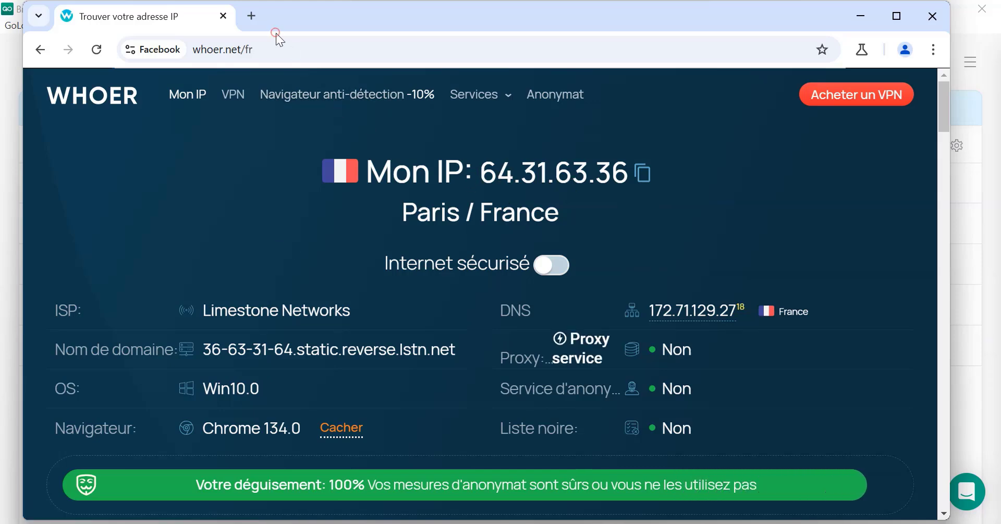
Step: Load facebook.com in both the Facebook and Facebook 2 profile windows
{"action": "left_click", "coordinate": [284, 49]}
{"action": "type", "text": "face"}
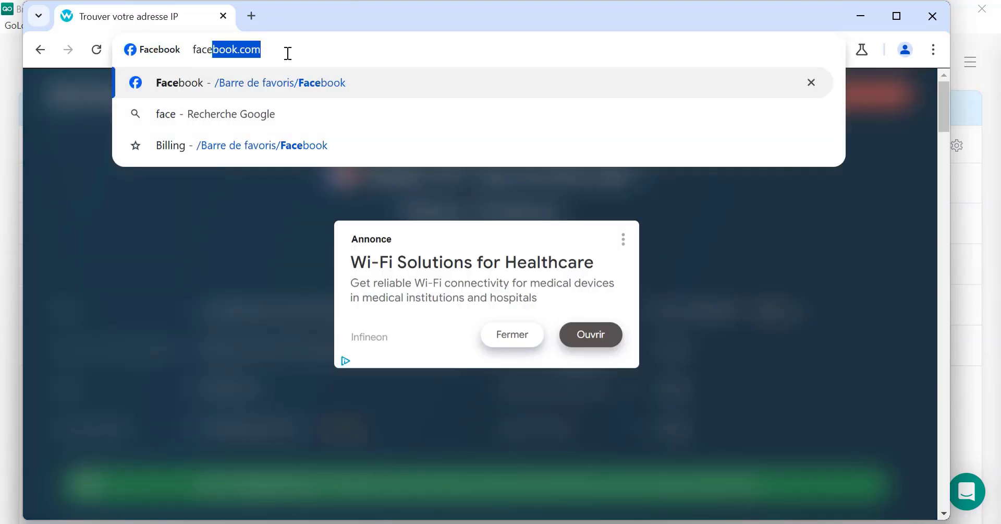
{"action": "type", "text": "n"}
{"action": "key", "text": "BackSpace"}
{"action": "type", "text": "book"}
{"action": "key", "text": "ctrl+a"}
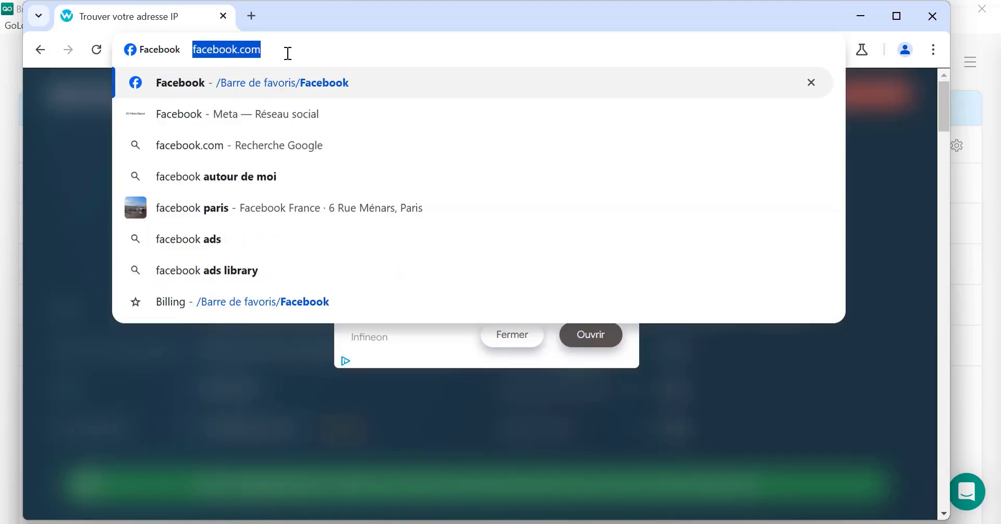
{"action": "key", "text": "Return"}
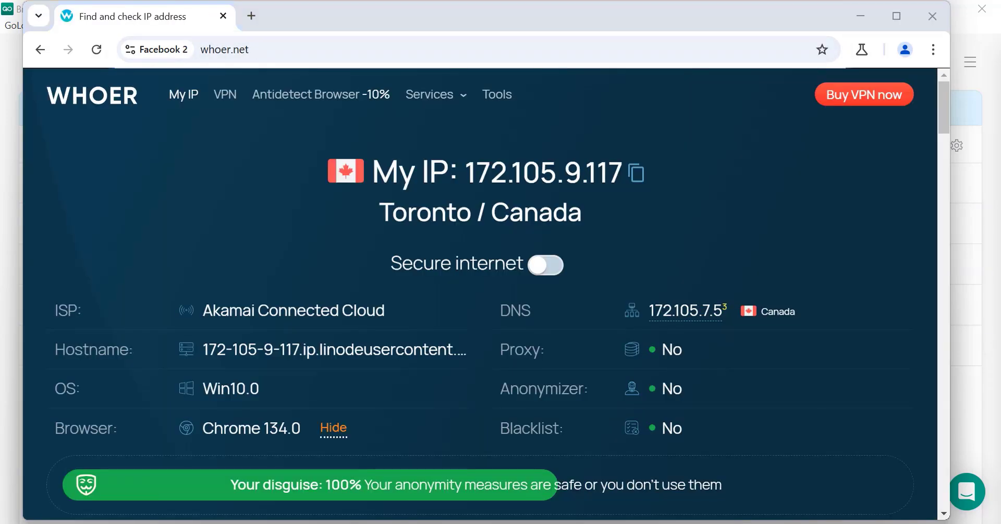
{"action": "left_click", "coordinate": [388, 50]}
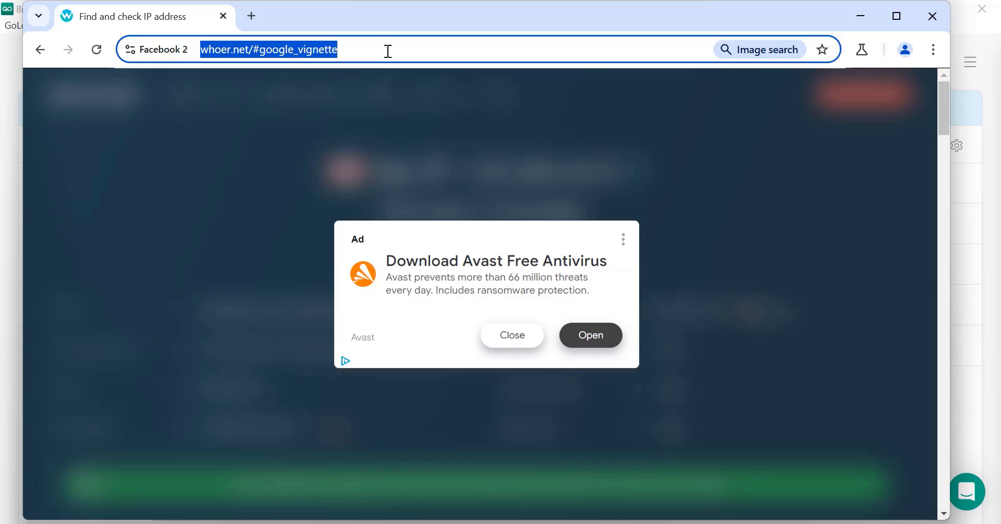
{"action": "type", "text": "f"}
{"action": "key", "text": "Return"}
Step: Accept all cookies in the French Facebook window, rearrange both windows, and close Facebook 2
{"action": "left_click_drag", "start_coordinate": [354, 21], "coordinate": [788, 71]}
{"action": "left_click", "coordinate": [339, 215]}
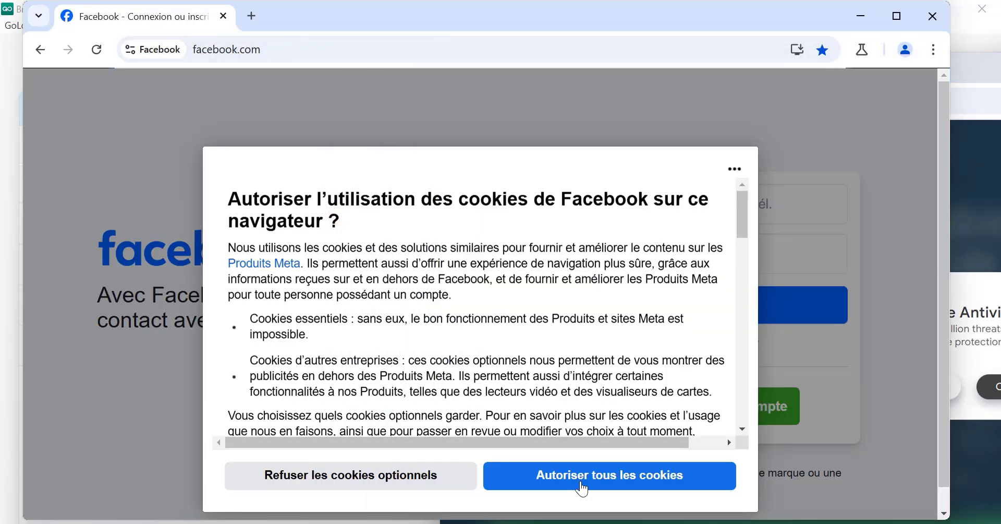
{"action": "left_click", "coordinate": [579, 477]}
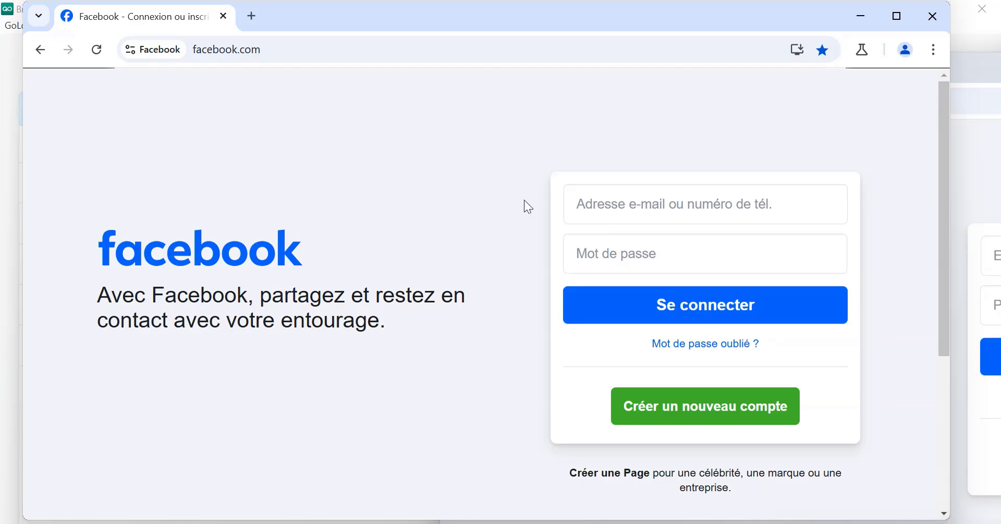
{"action": "left_click_drag", "start_coordinate": [644, 16], "coordinate": [457, 82]}
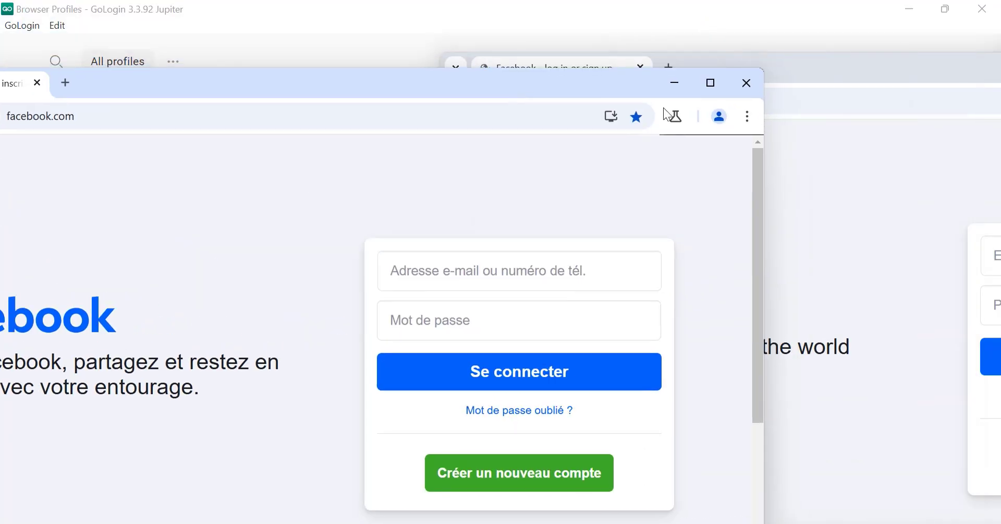
{"action": "left_click", "coordinate": [773, 170]}
{"action": "left_click_drag", "start_coordinate": [783, 65], "coordinate": [353, 40]}
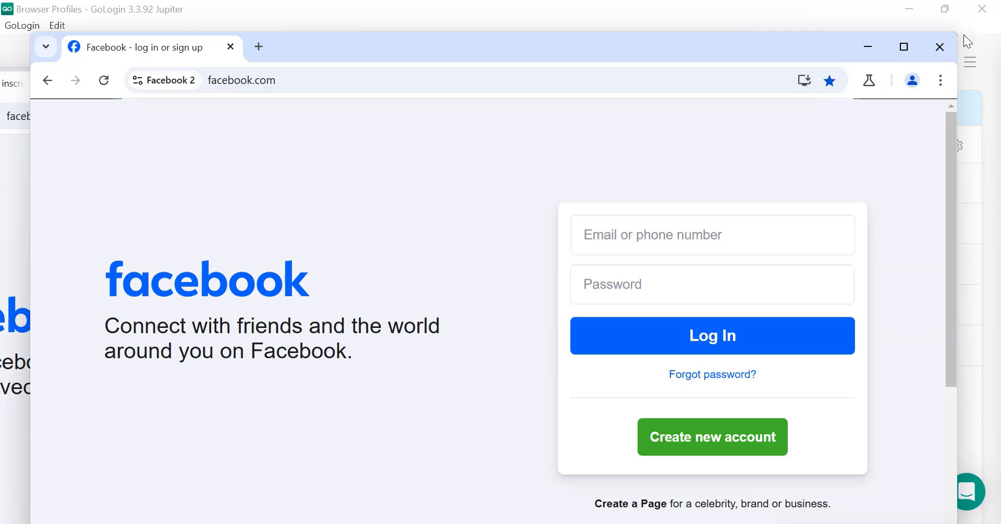
{"action": "left_click", "coordinate": [939, 46]}
Step: Close the French Facebook window and switch the Facebook profile's proxy to United States
{"action": "left_click", "coordinate": [745, 82]}
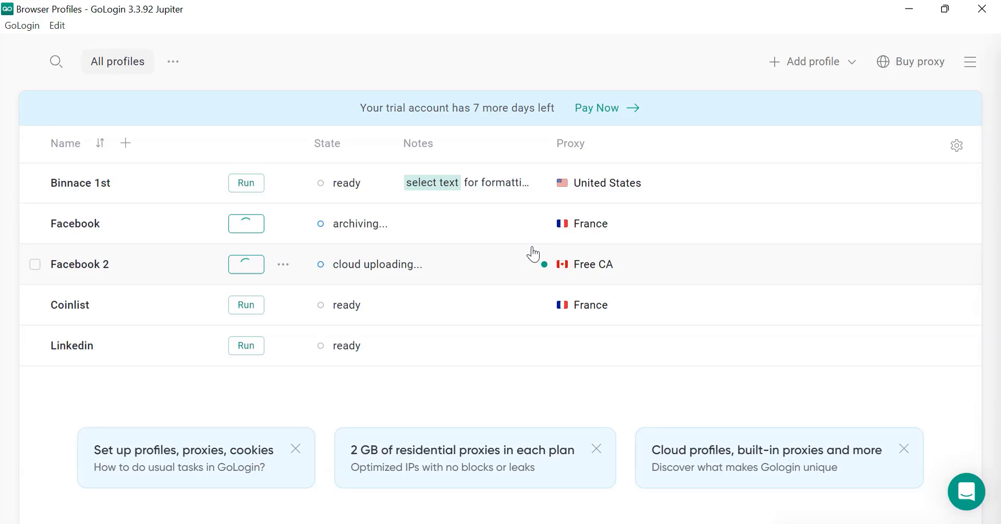
{"action": "left_click", "coordinate": [592, 223]}
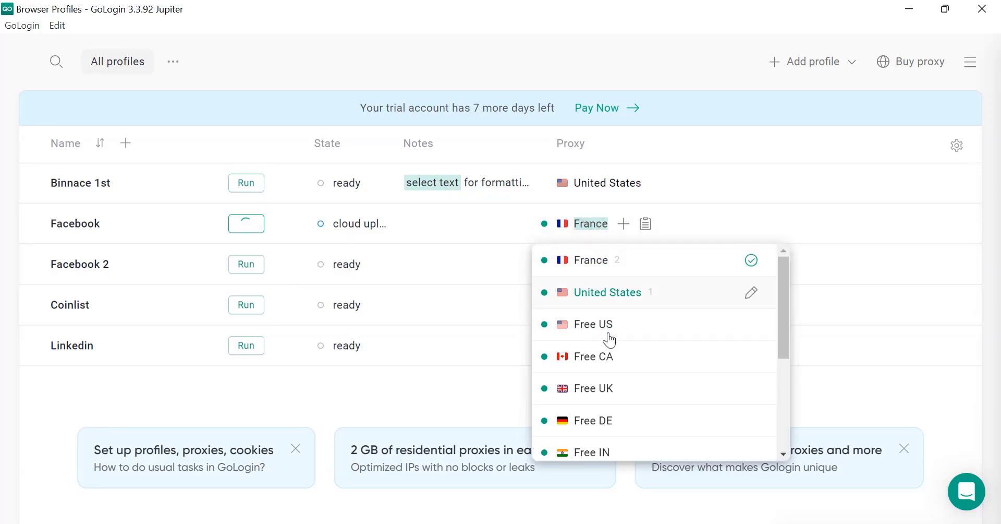
{"action": "left_click", "coordinate": [598, 292]}
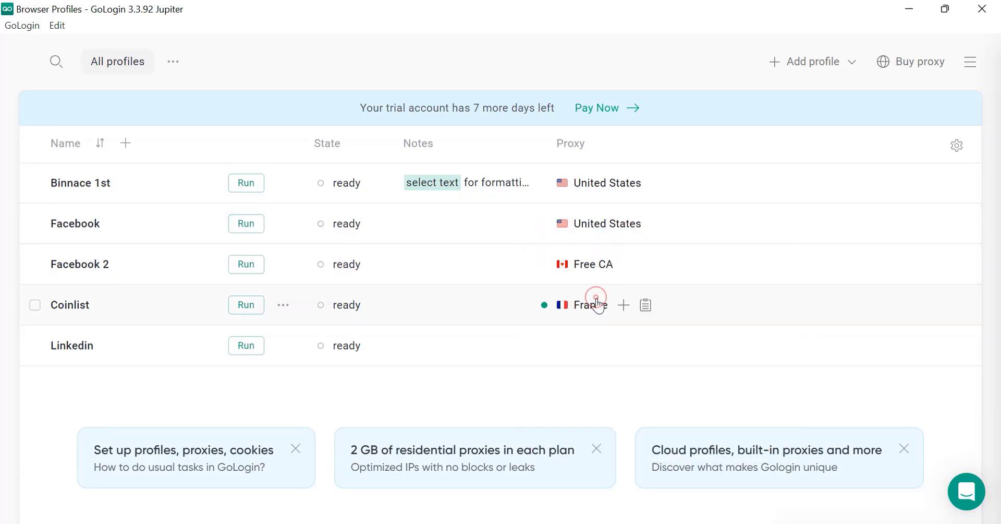
Step: Switch Facebook 2's proxy to Free DE and relaunch both profiles
{"action": "left_click", "coordinate": [592, 264]}
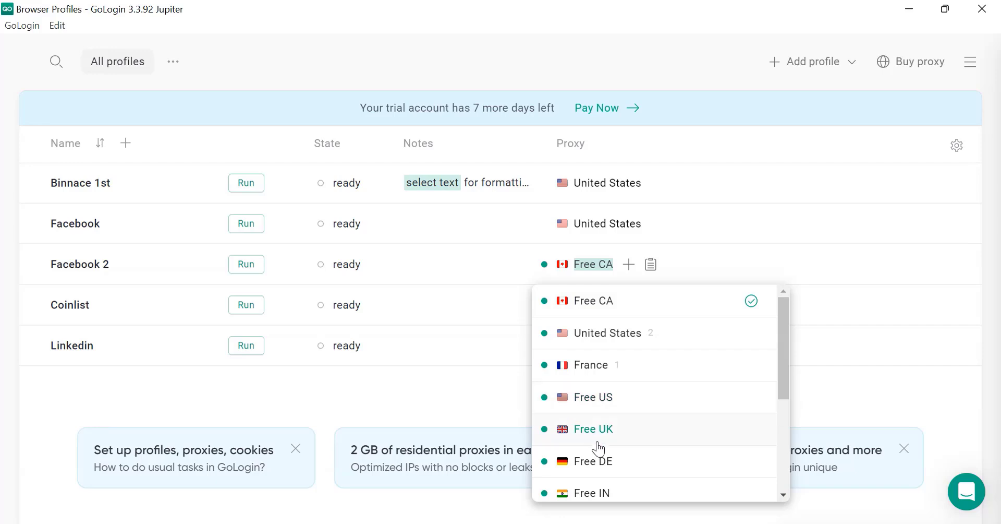
{"action": "left_click", "coordinate": [600, 459]}
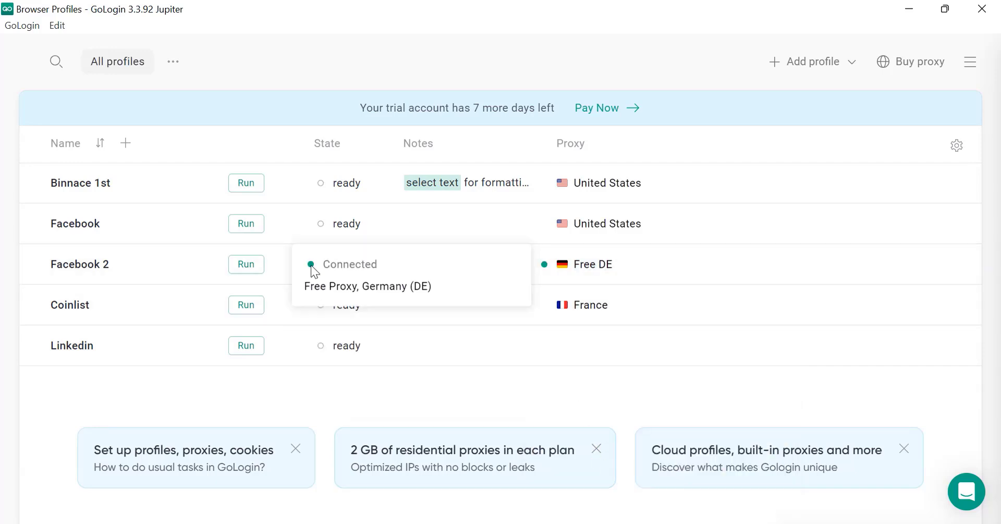
{"action": "left_click", "coordinate": [246, 264]}
{"action": "left_click", "coordinate": [246, 223]}
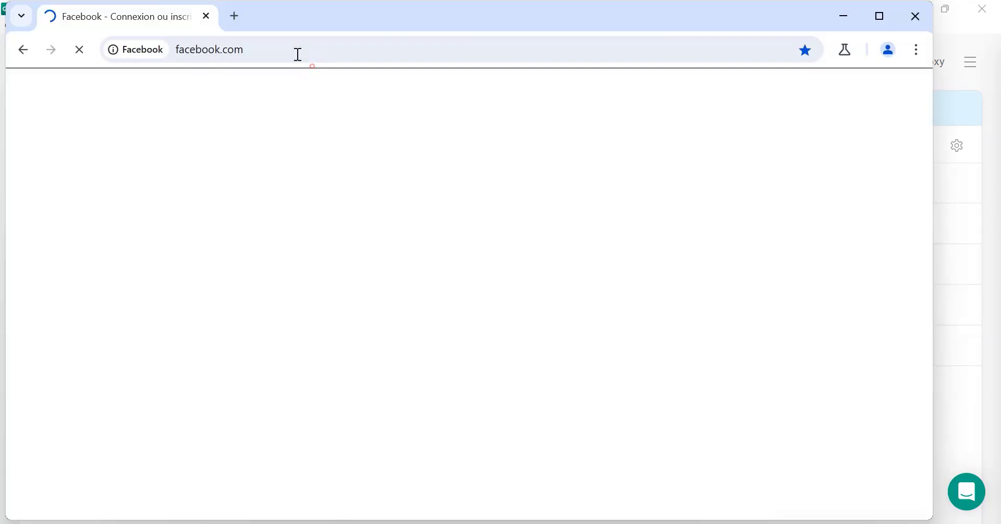
Step: Check whoer.net in a new Facebook tab (Santa Clara, United States), close the ad, and minimize
{"action": "left_click", "coordinate": [235, 16]}
{"action": "type", "text": "w"}
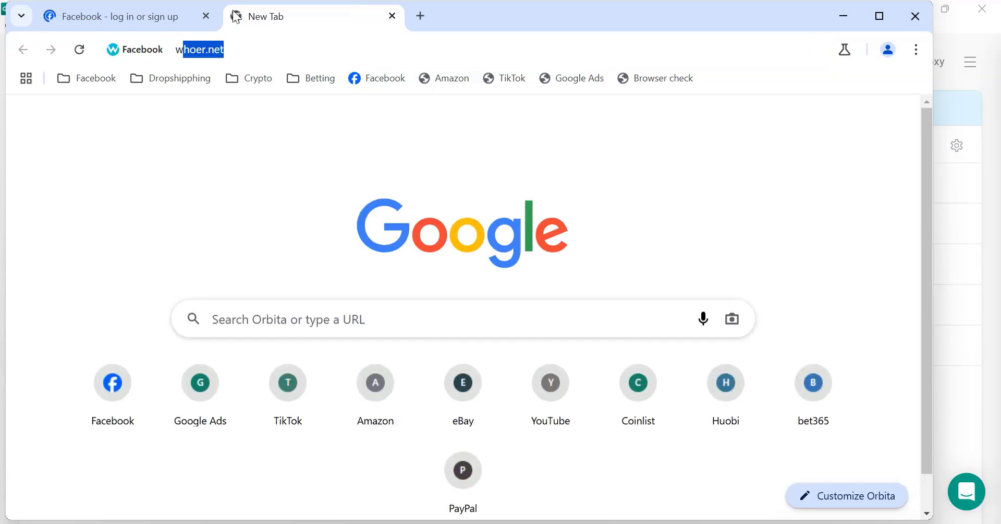
{"action": "type", "text": "hoer"}
{"action": "key", "text": "Return"}
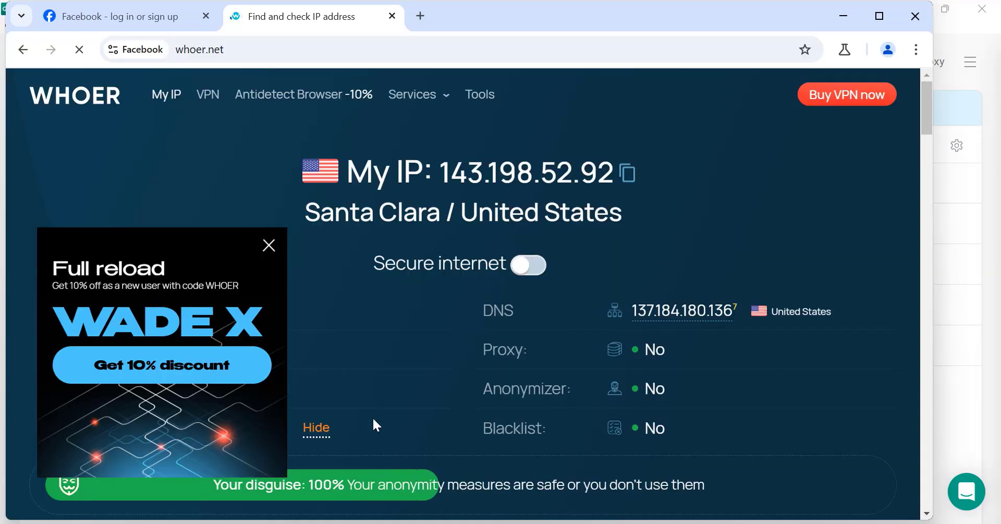
{"action": "left_click", "coordinate": [270, 245]}
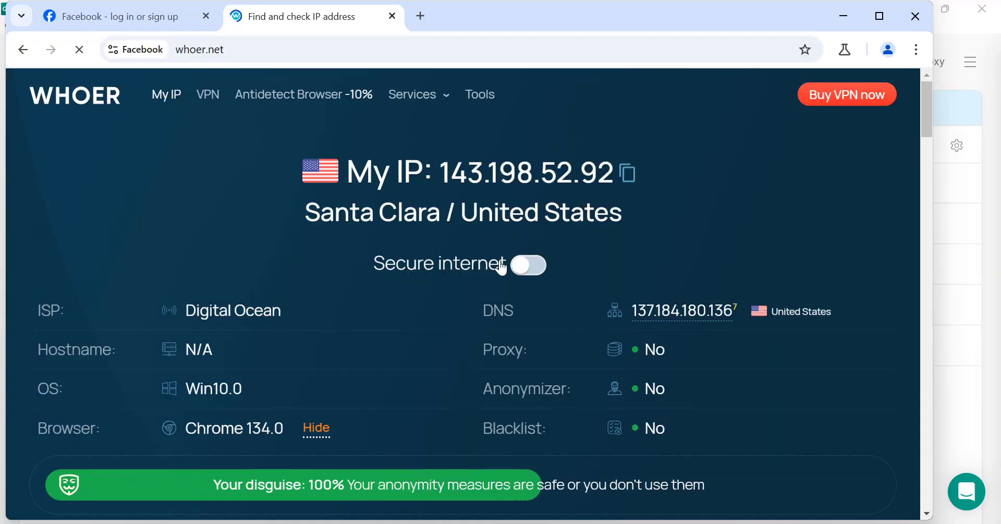
{"action": "left_click", "coordinate": [637, 519]}
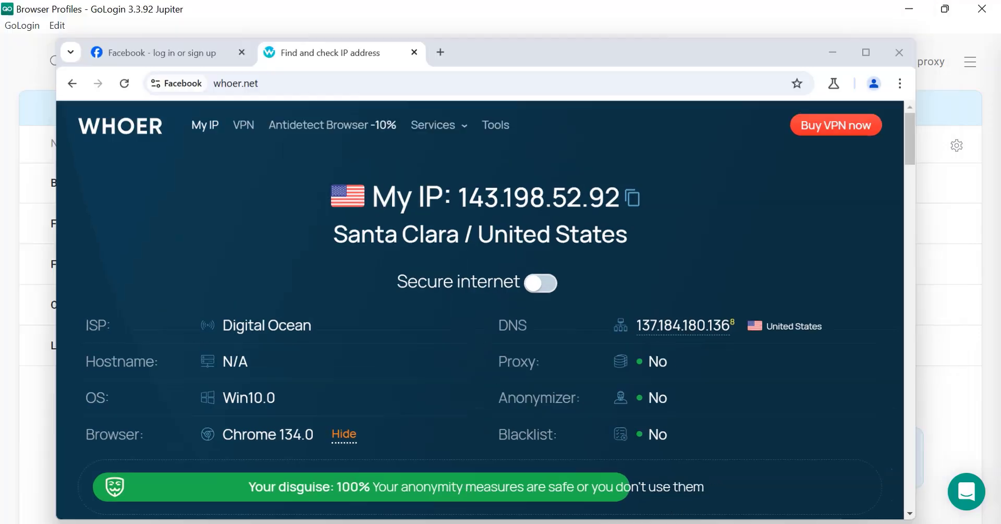
Step: Load whoer.net in a new Facebook 2 tab, then close both profile browser windows
{"action": "left_click", "coordinate": [637, 521]}
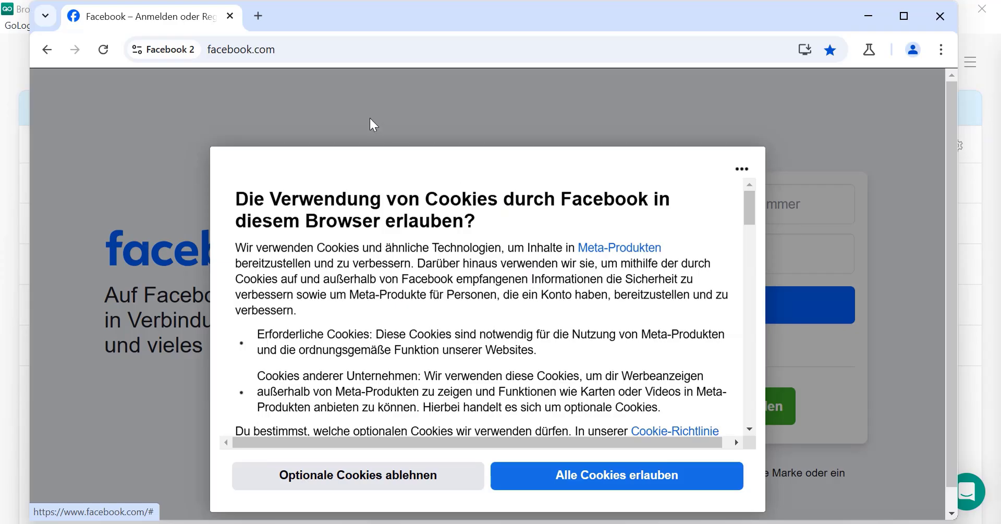
{"action": "left_click", "coordinate": [258, 16]}
{"action": "type", "text": "https://whoer.net/"}
{"action": "key", "text": "Return"}
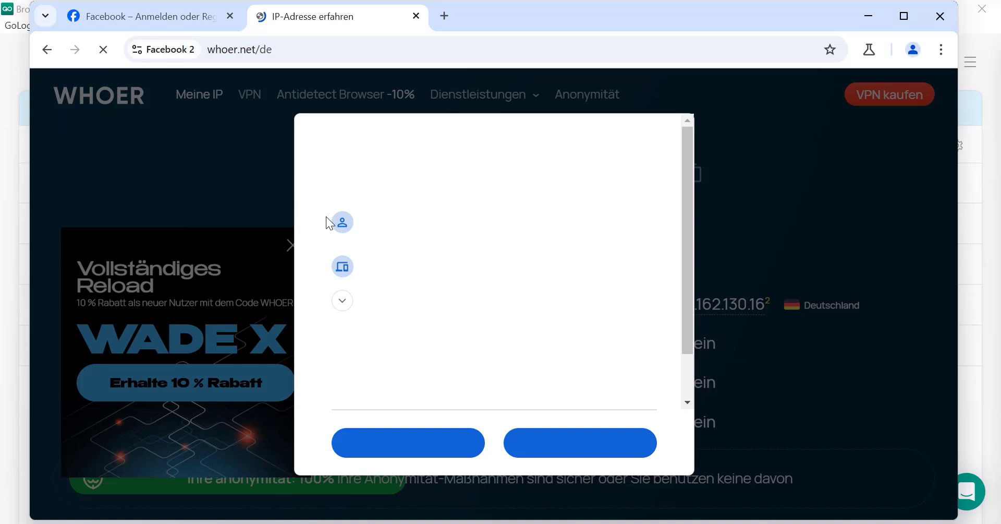
{"action": "left_click", "coordinate": [929, 26]}
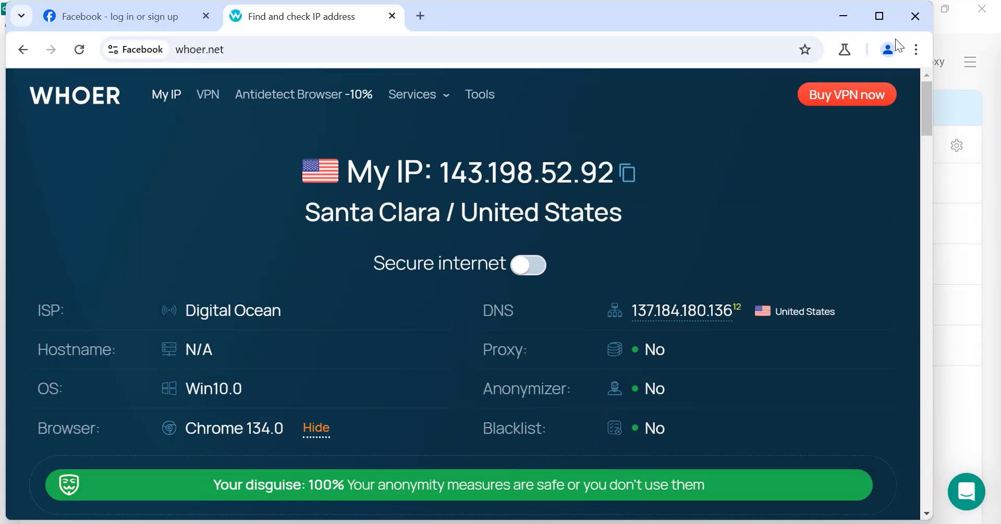
{"action": "left_click", "coordinate": [917, 17]}
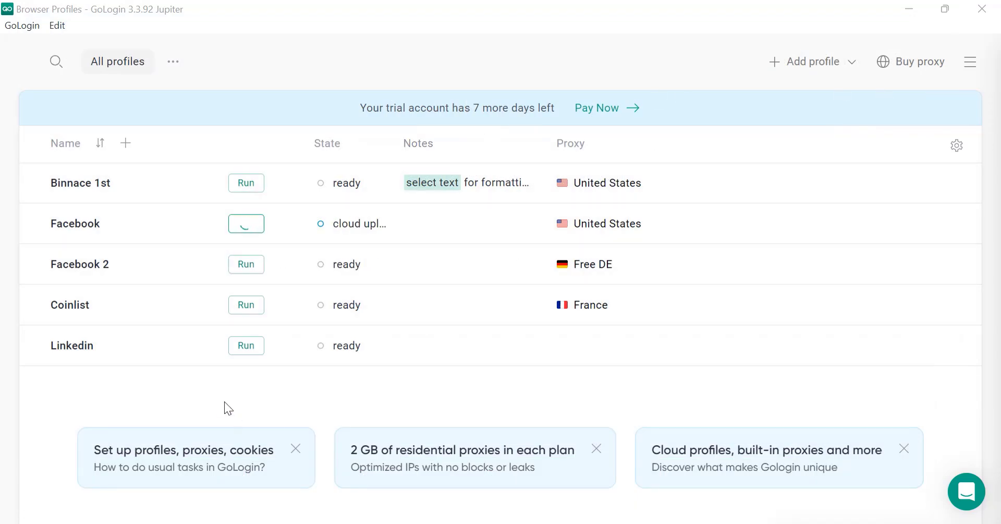
Step: Restore the GoLogin window to a smaller size and open the Proxies list from the account menu
{"action": "double_click", "coordinate": [772, 8]}
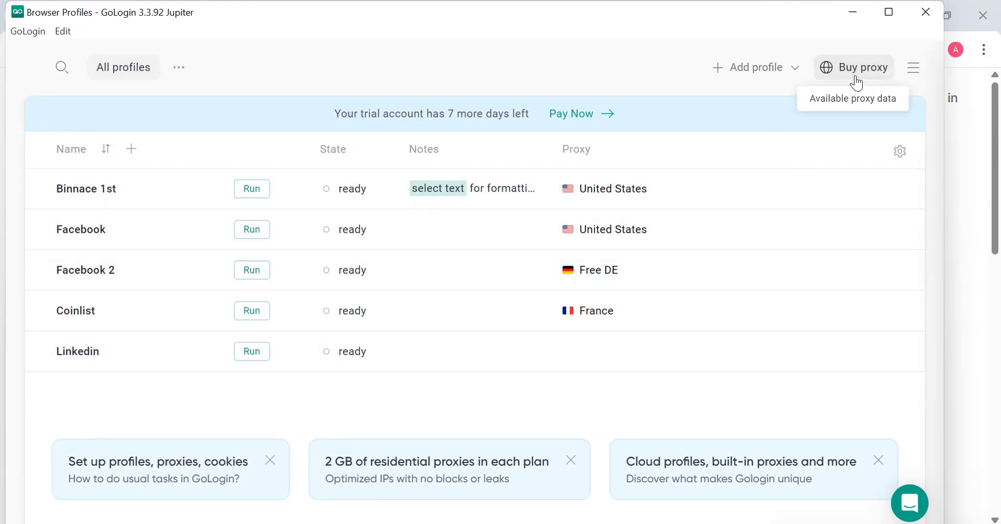
{"action": "left_click", "coordinate": [913, 68]}
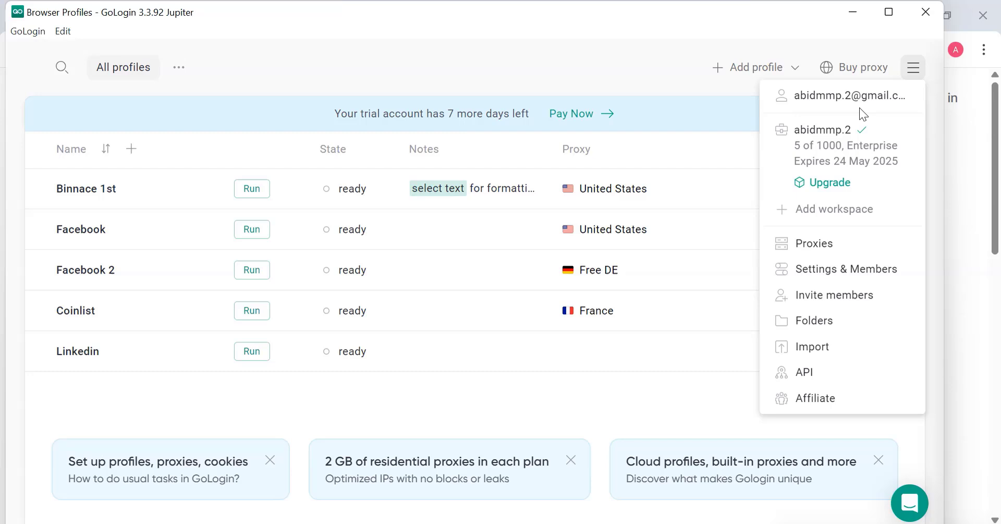
{"action": "left_click", "coordinate": [843, 161]}
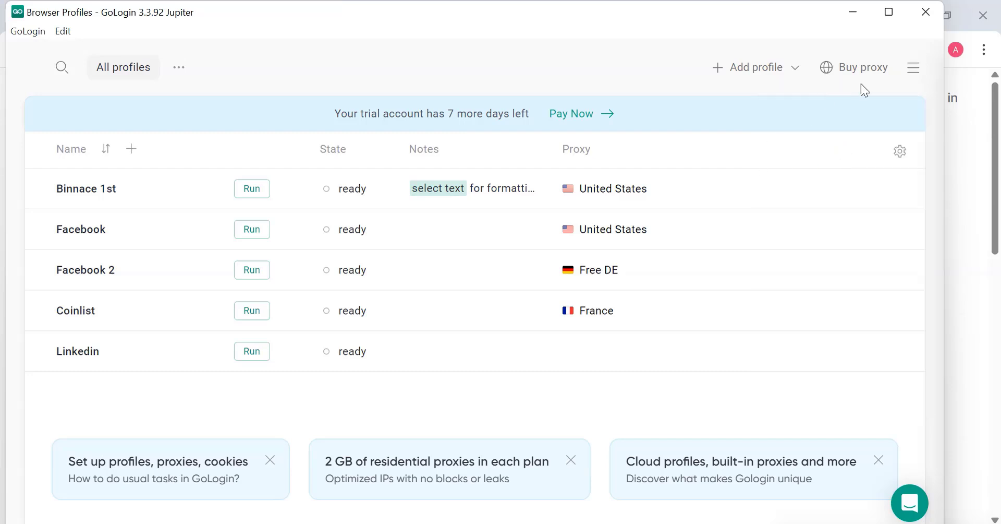
{"action": "left_click", "coordinate": [913, 68]}
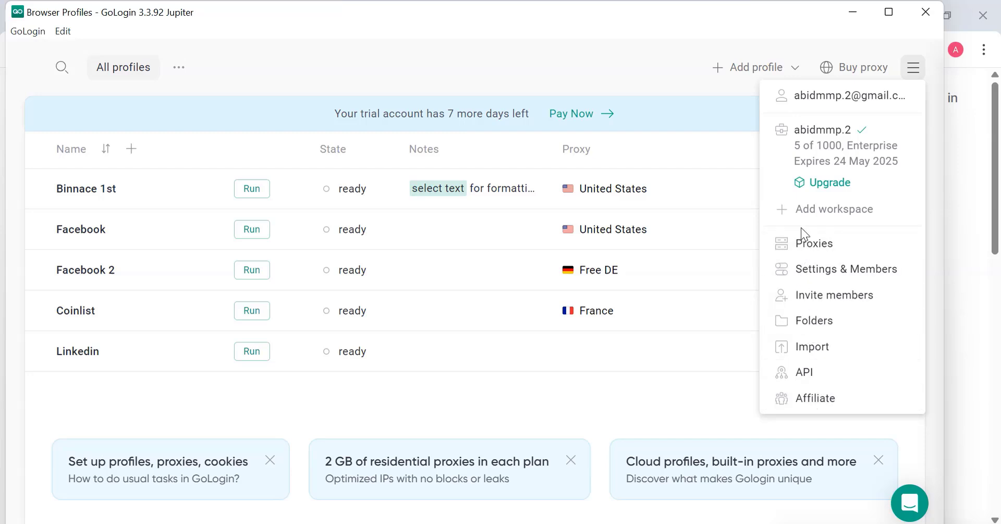
{"action": "left_click", "coordinate": [831, 244]}
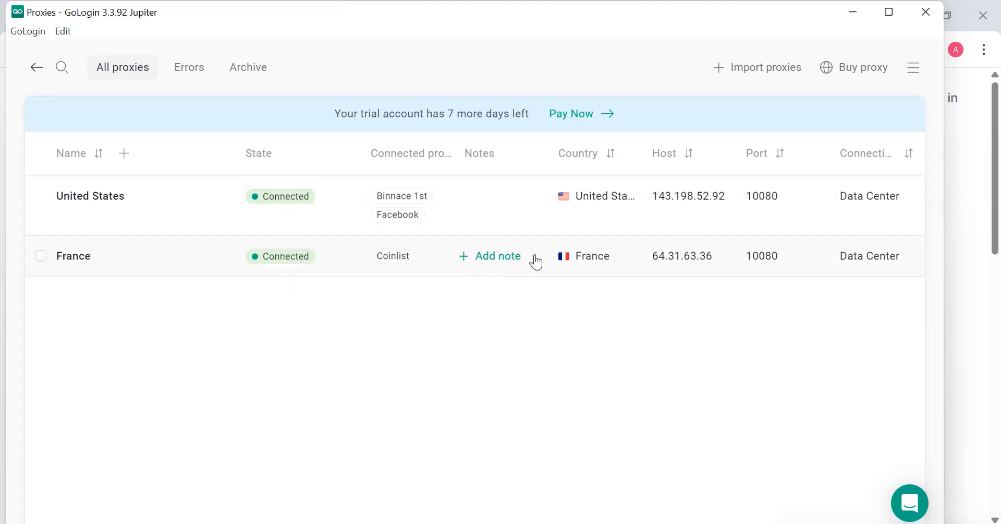
Step: Copy the account e-mail address from the account menu, then close the menu
{"action": "left_click", "coordinate": [910, 78]}
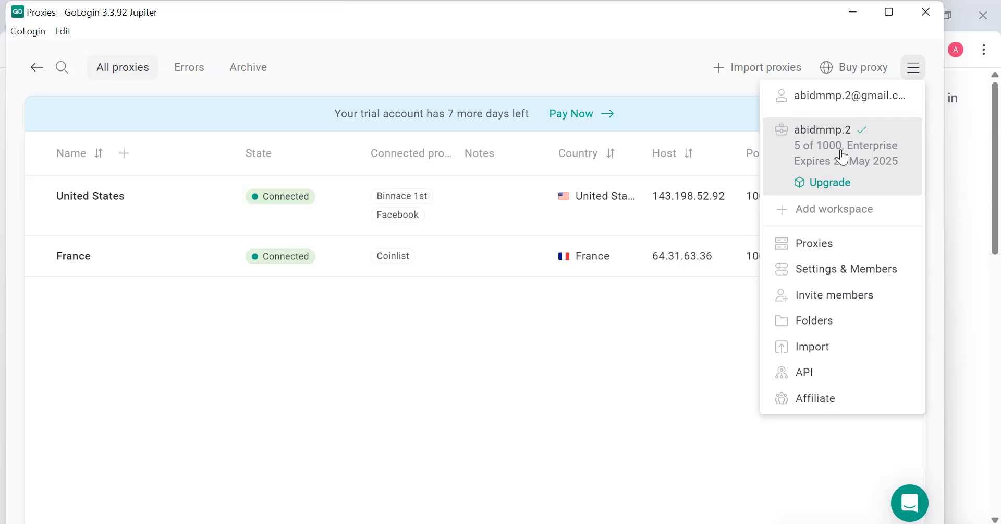
{"action": "left_click", "coordinate": [826, 99]}
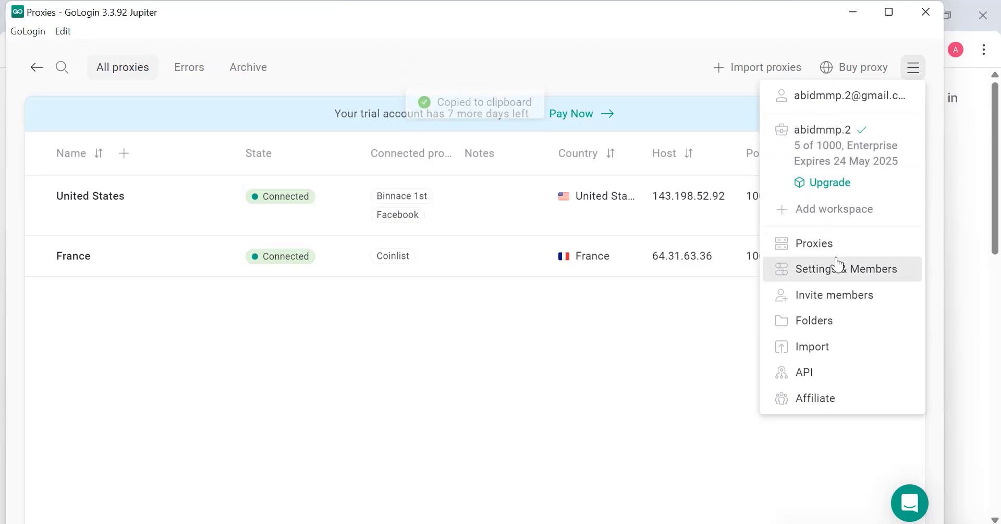
{"action": "left_click", "coordinate": [831, 443]}
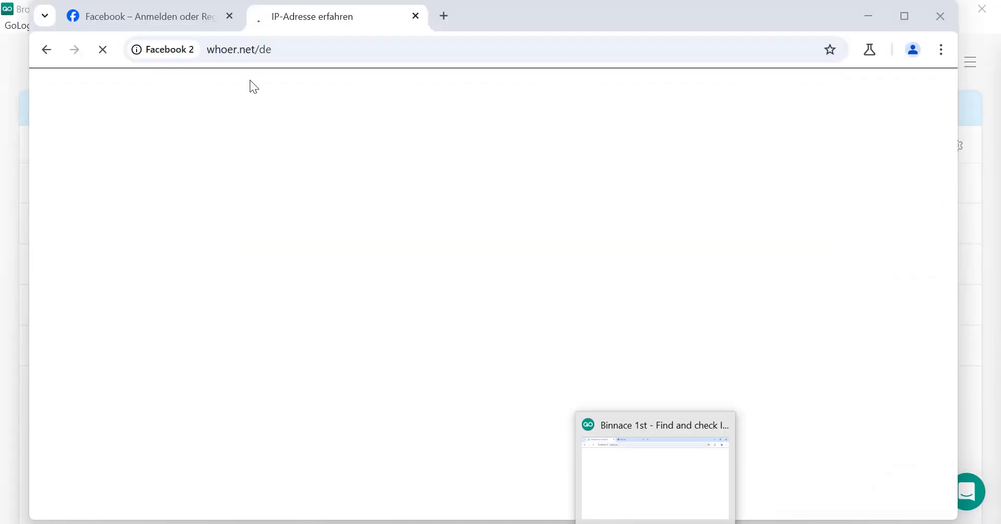
Step: Search 'binanace' in the Facebook 2 browser, accept Google cookies, and open the Binance site
{"action": "left_click", "coordinate": [268, 49]}
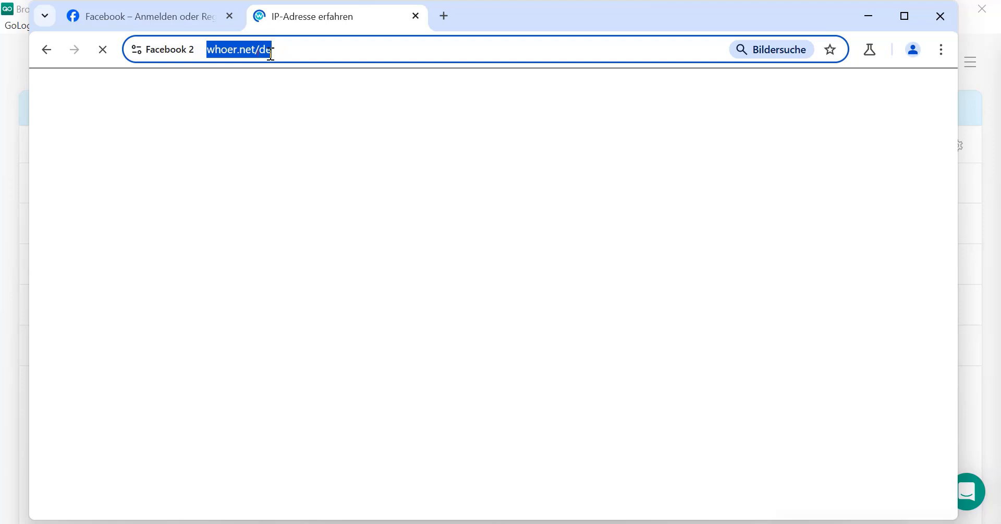
{"action": "type", "text": "b"}
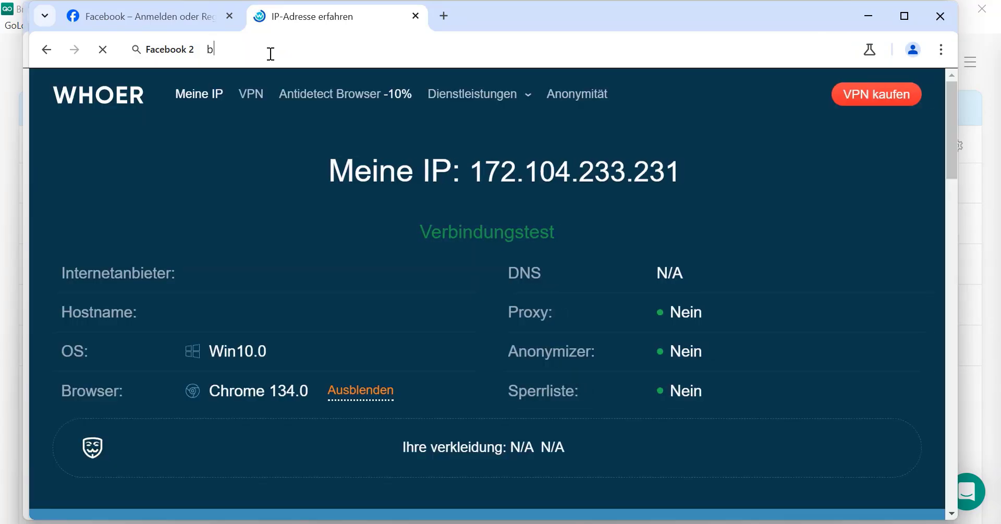
{"action": "type", "text": "inan"}
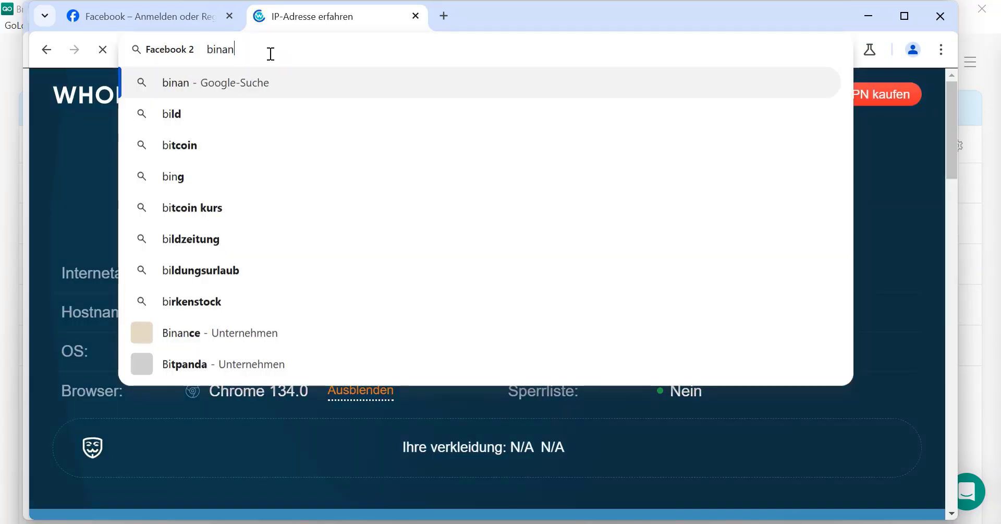
{"action": "key", "text": "ctrl+a"}
{"action": "type", "text": "binanace"}
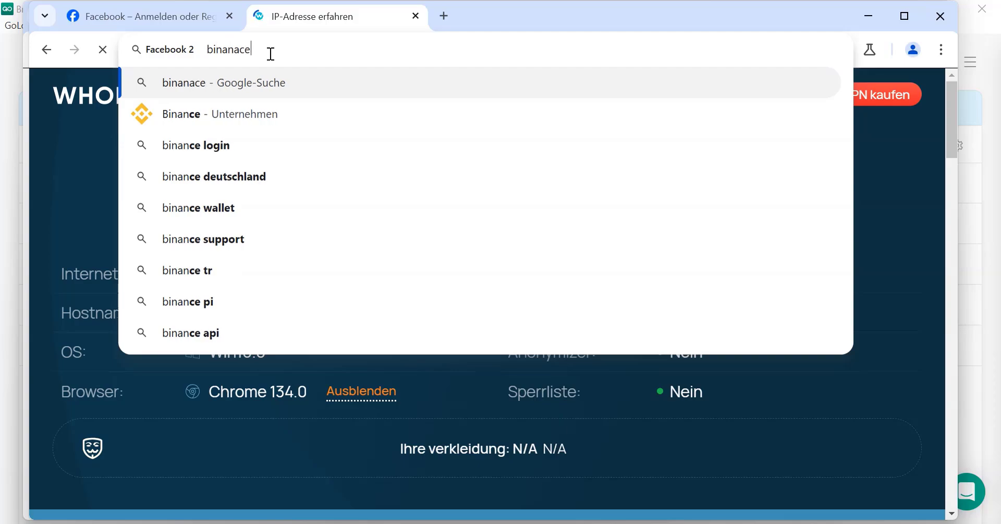
{"action": "key", "text": "Return"}
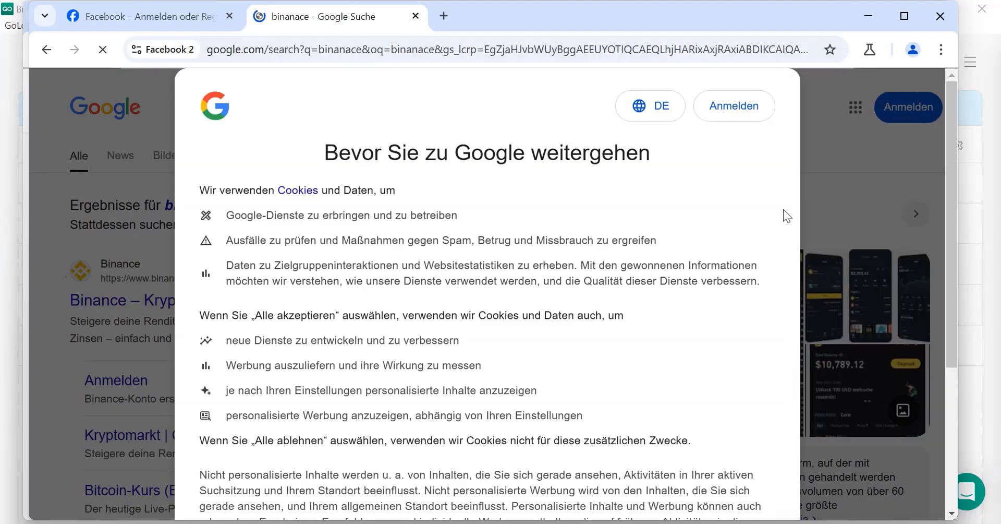
{"action": "scroll", "coordinate": [784, 208], "scroll_direction": "down", "scroll_amount": 4}
{"action": "left_click", "coordinate": [579, 416]}
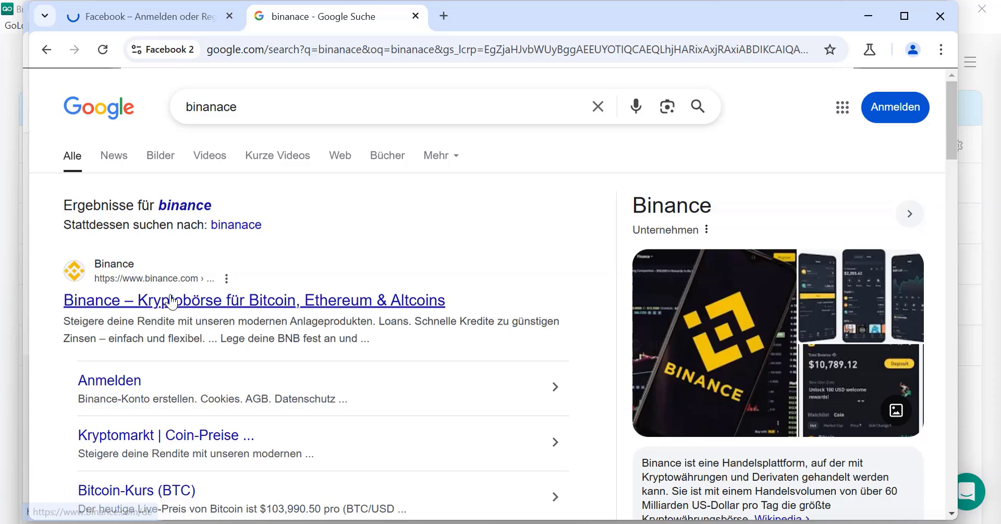
{"action": "left_click", "coordinate": [324, 386]}
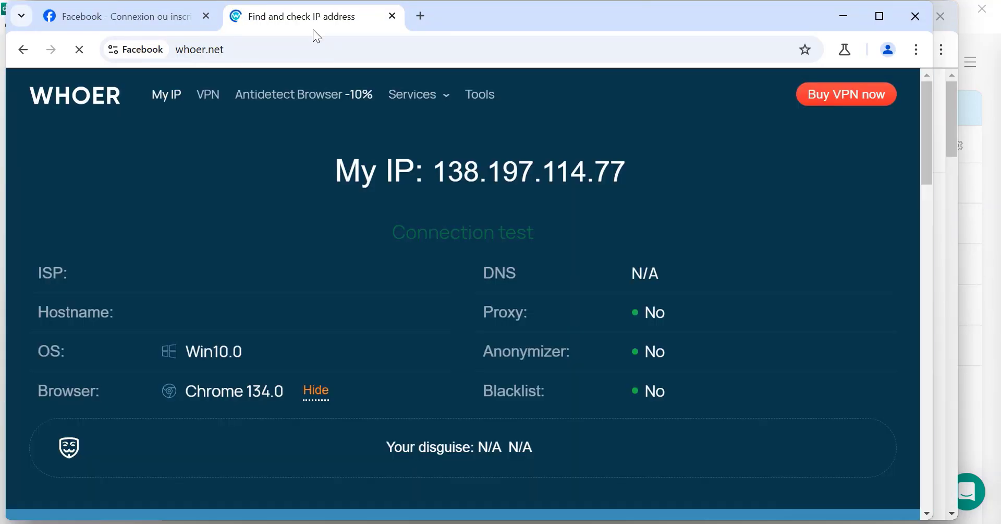
Step: Search 'kucoin' in place of the whoer.net address in the Facebook window
{"action": "left_click", "coordinate": [292, 46]}
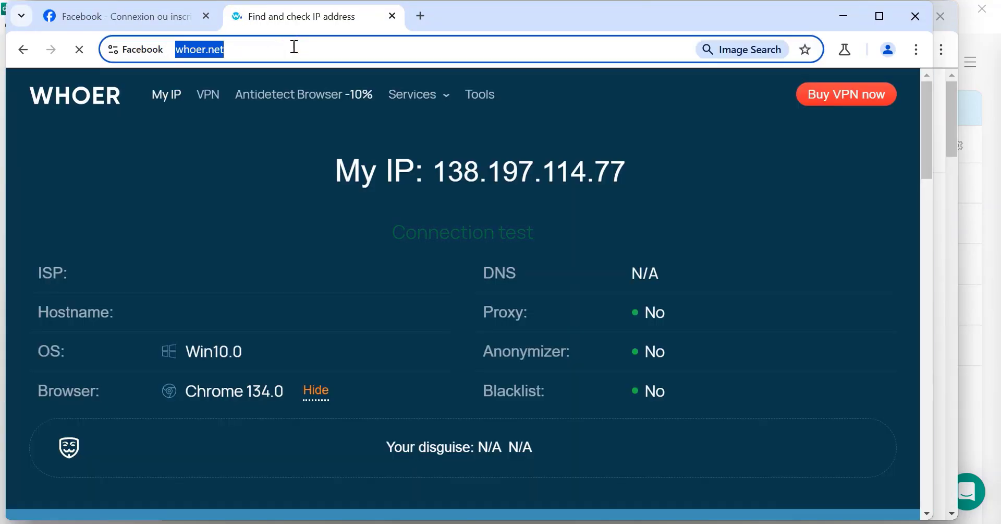
{"action": "type", "text": "kucoin"}
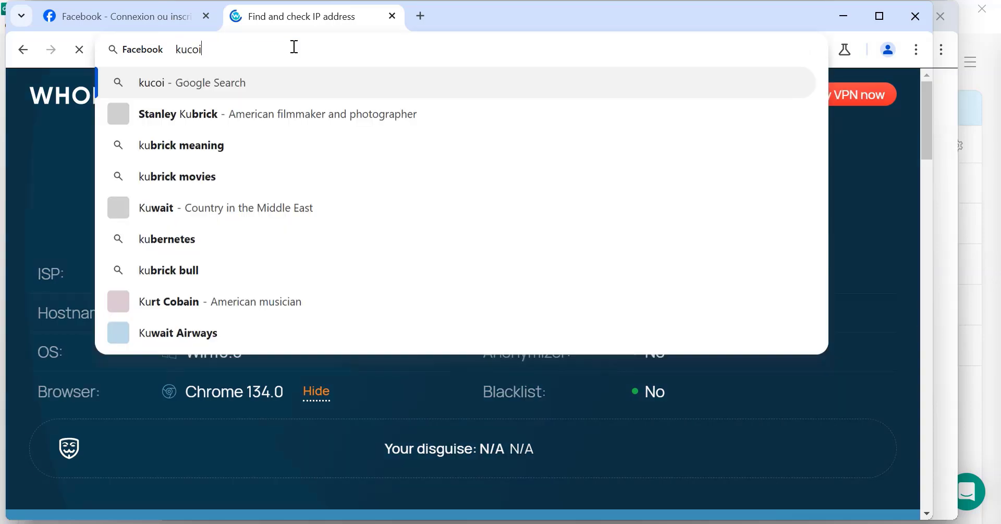
{"action": "key", "text": "Return"}
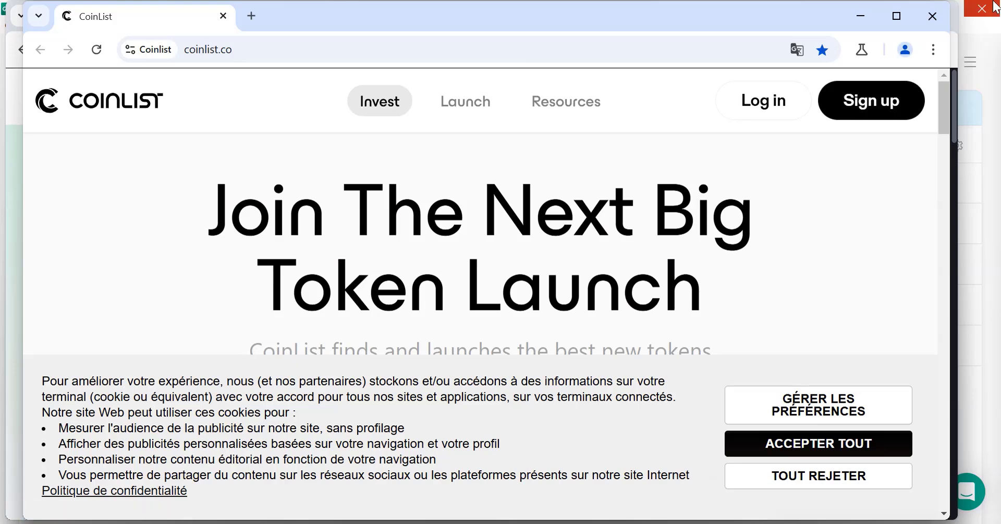
Step: Close the CoinList, Binance and whoer.net profile browser windows
{"action": "left_click", "coordinate": [935, 20]}
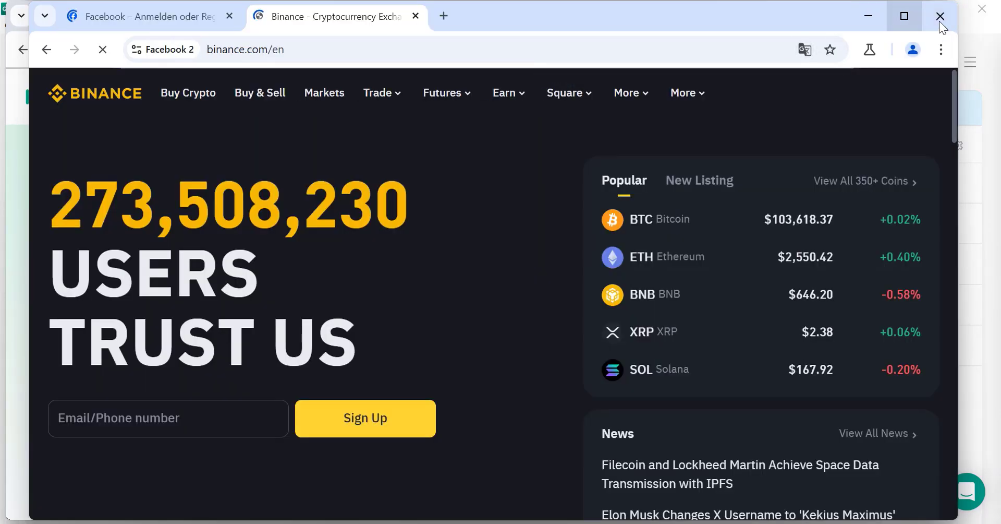
{"action": "left_click", "coordinate": [940, 20]}
{"action": "left_click", "coordinate": [939, 21]}
Step: Close the KuCoin window and choose the 50 GB ($100) proxy data top-up
{"action": "left_click", "coordinate": [920, 24]}
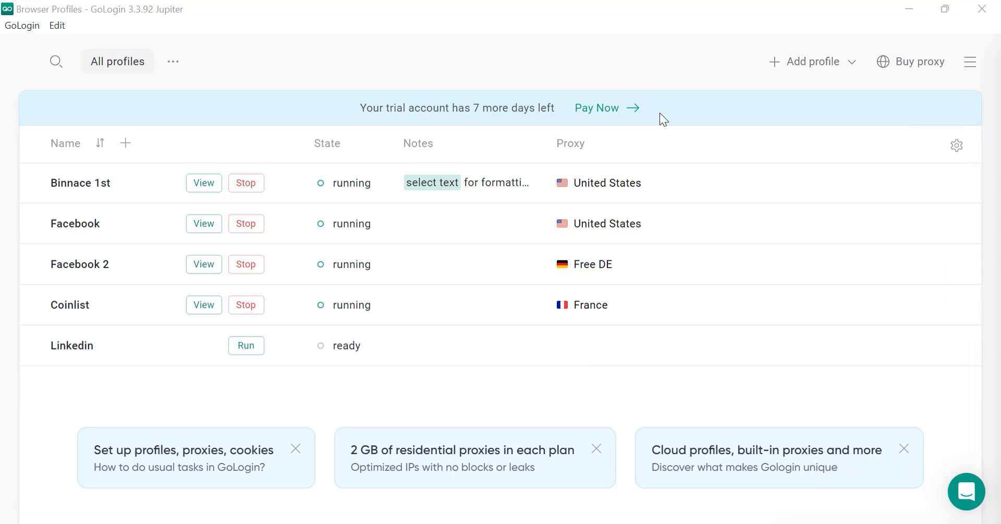
{"action": "left_click", "coordinate": [918, 60]}
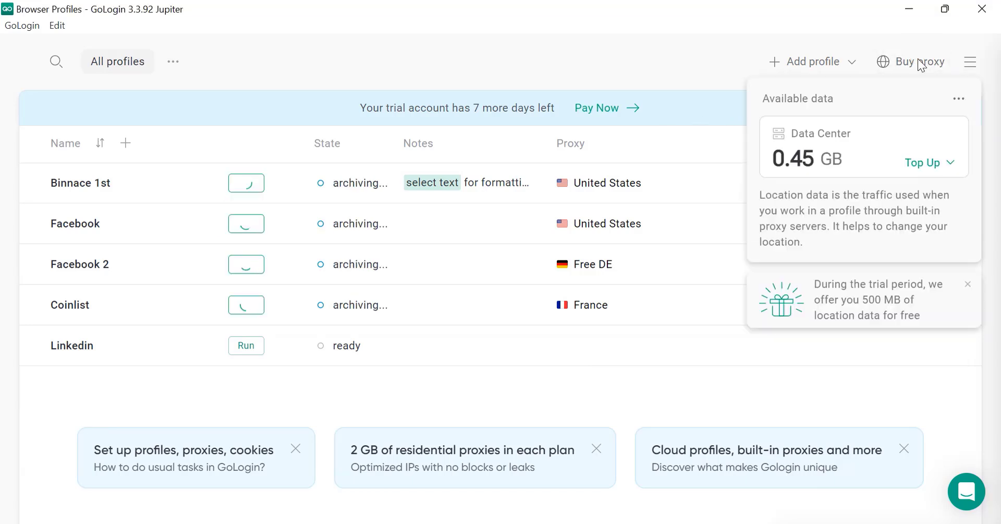
{"action": "mouse_move", "coordinate": [836, 158]}
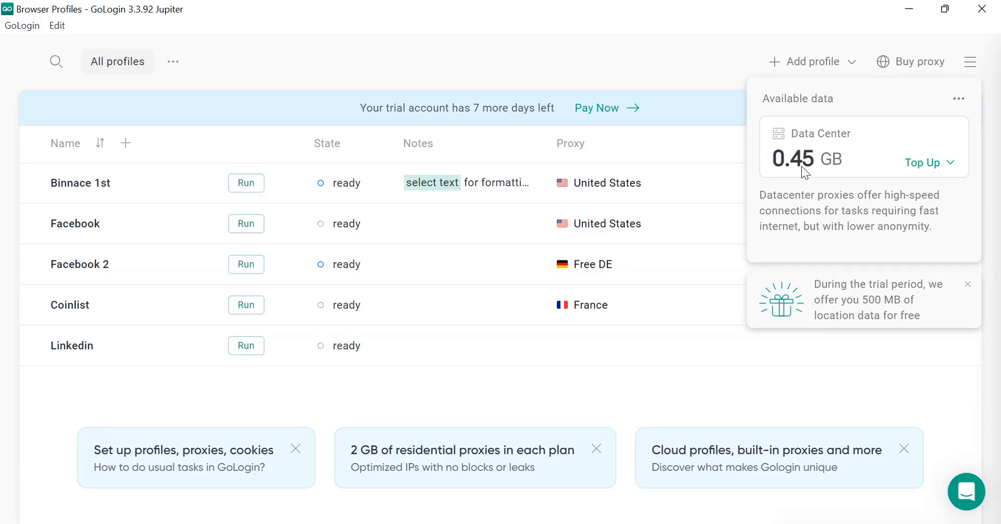
{"action": "left_click_drag", "start_coordinate": [805, 167], "coordinate": [810, 185]}
{"action": "left_click", "coordinate": [809, 190]}
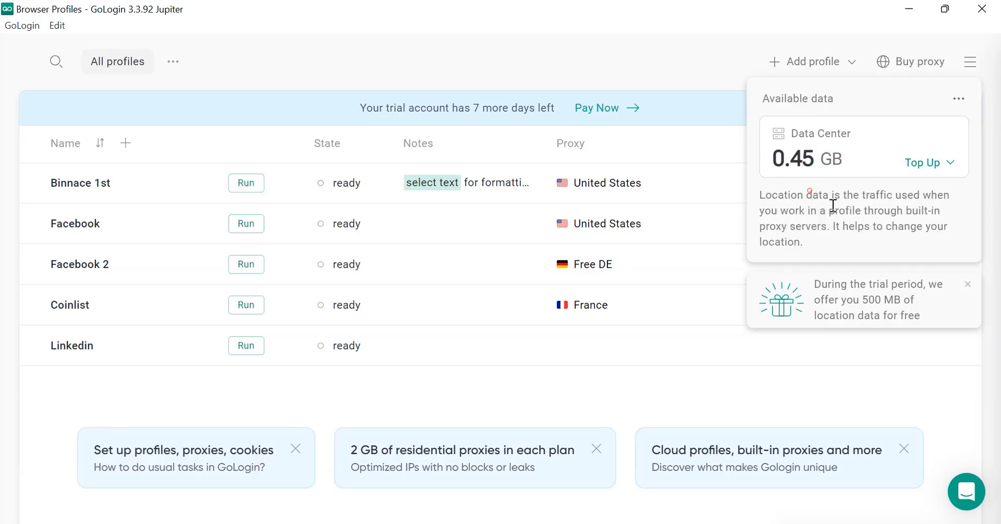
{"action": "left_click", "coordinate": [926, 165]}
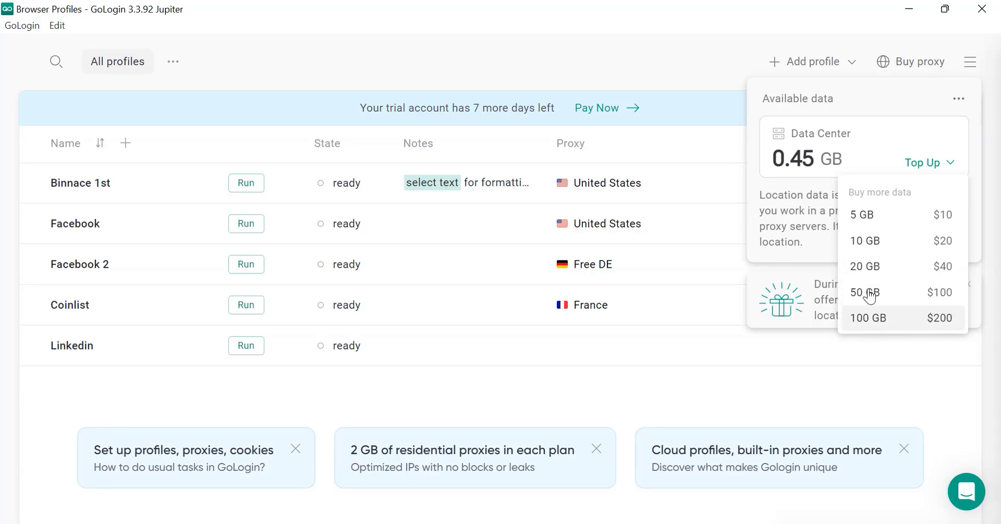
{"action": "left_click", "coordinate": [892, 296]}
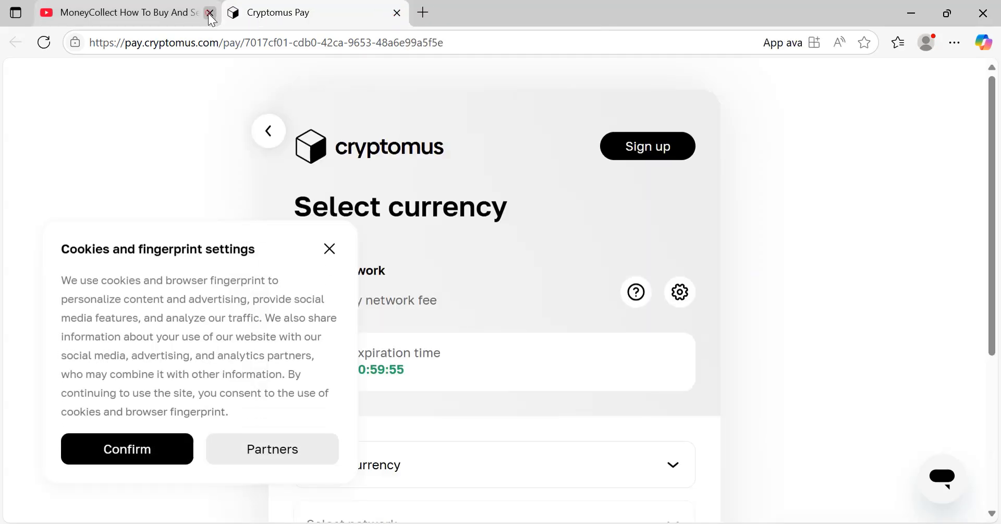
Step: On the Cryptomus checkout, accept cookies and proceed to pay with USDT on the TRON (TRC-20) network
{"action": "left_click", "coordinate": [210, 12]}
{"action": "left_click", "coordinate": [157, 447]}
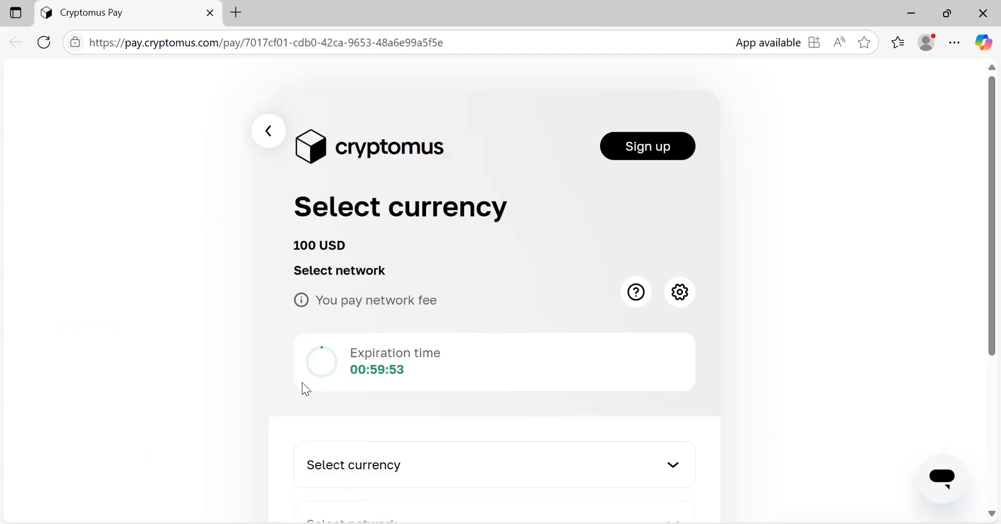
{"action": "scroll", "coordinate": [302, 382], "scroll_direction": "down", "scroll_amount": 2}
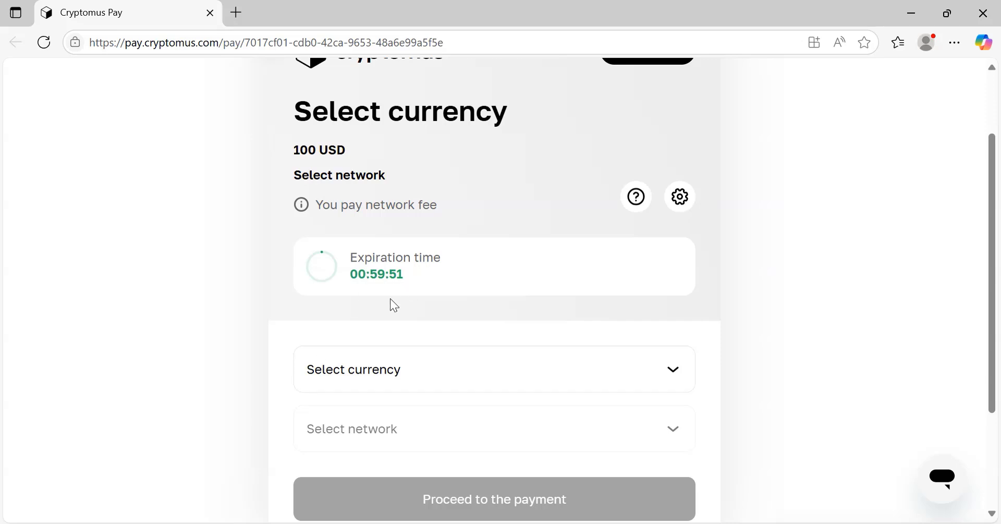
{"action": "left_click", "coordinate": [412, 355]}
{"action": "scroll", "coordinate": [410, 351], "scroll_direction": "down", "scroll_amount": 2}
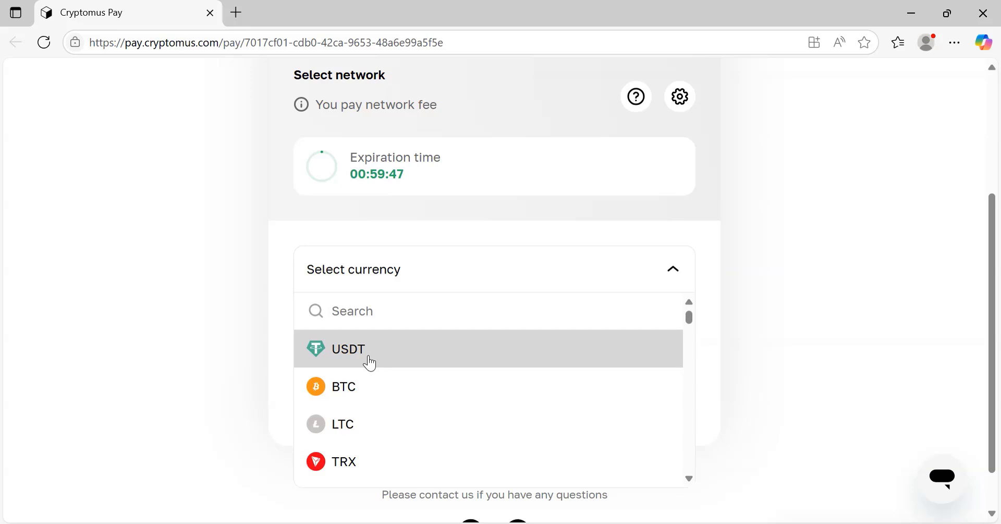
{"action": "left_click", "coordinate": [368, 356]}
{"action": "left_click", "coordinate": [331, 338]}
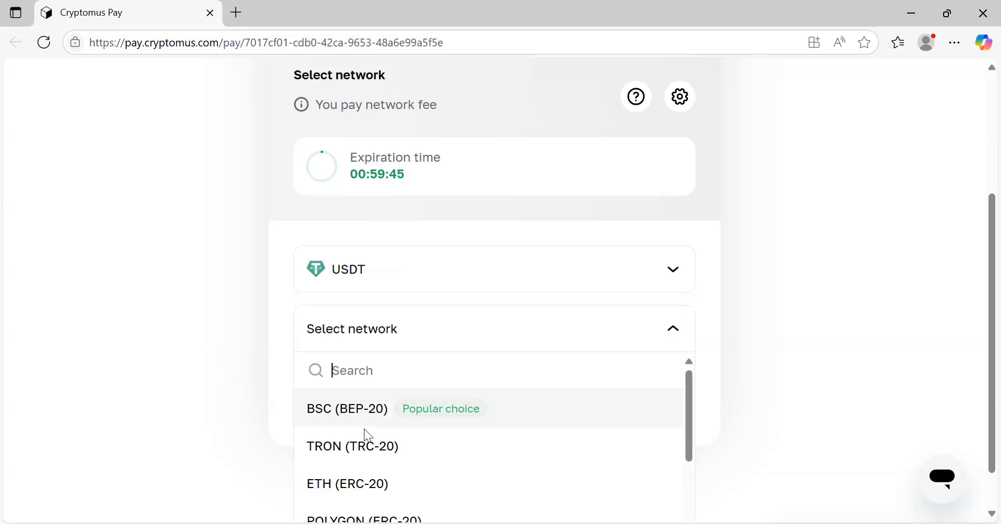
{"action": "left_click", "coordinate": [353, 445]}
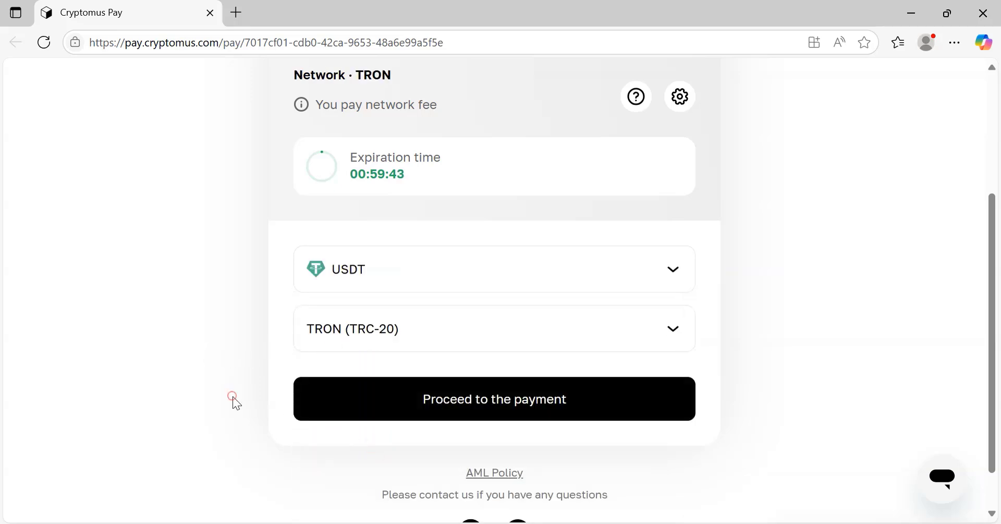
{"action": "left_click", "coordinate": [405, 394]}
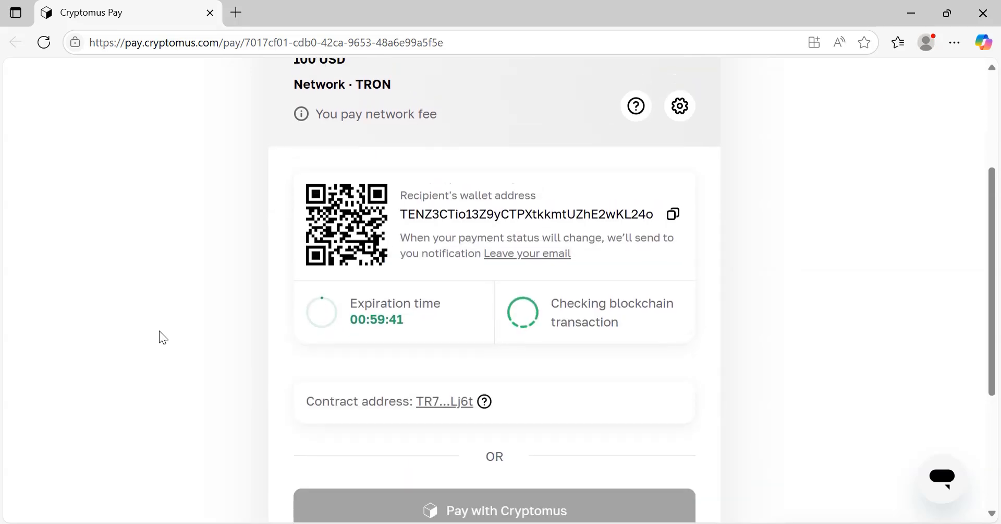
Step: Copy the recipient wallet address for the 99.98 USDT payment
{"action": "left_click", "coordinate": [673, 214]}
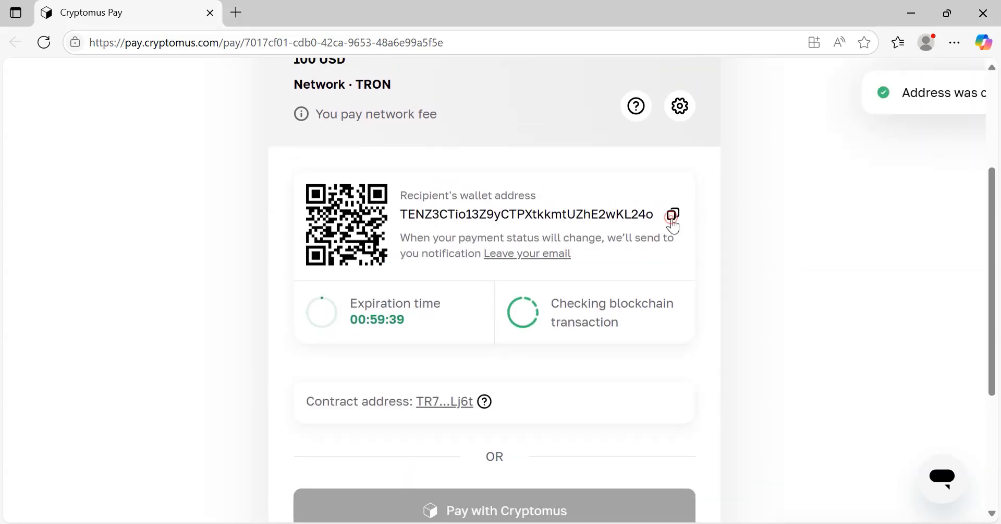
{"action": "double_click", "coordinate": [483, 211]}
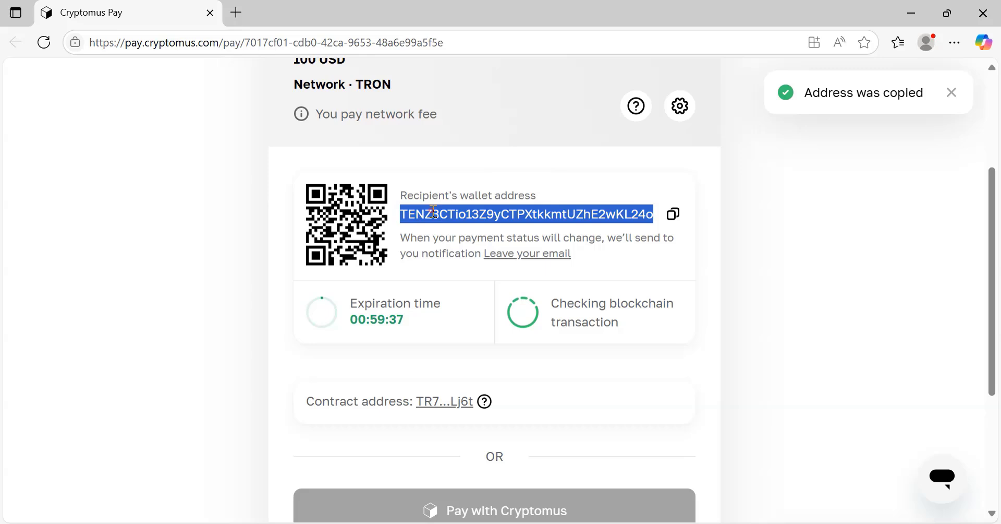
{"action": "left_click", "coordinate": [191, 320]}
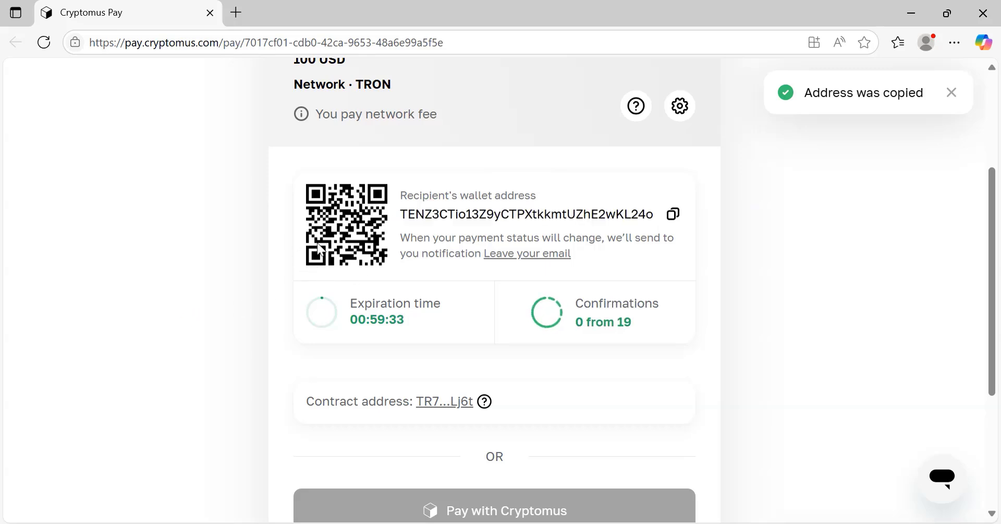
{"action": "scroll", "coordinate": [238, 361], "scroll_direction": "down", "scroll_amount": 1}
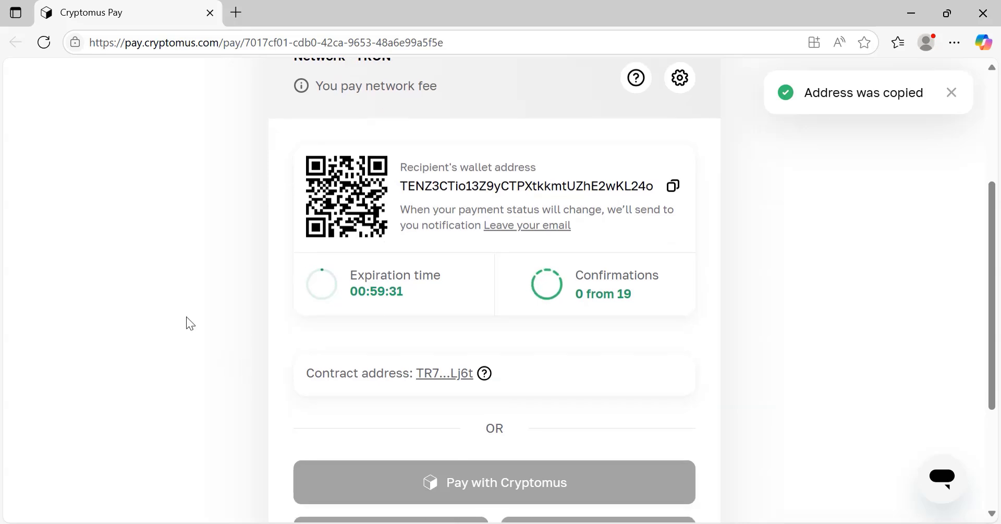
{"action": "scroll", "coordinate": [191, 321], "scroll_direction": "up", "scroll_amount": 2}
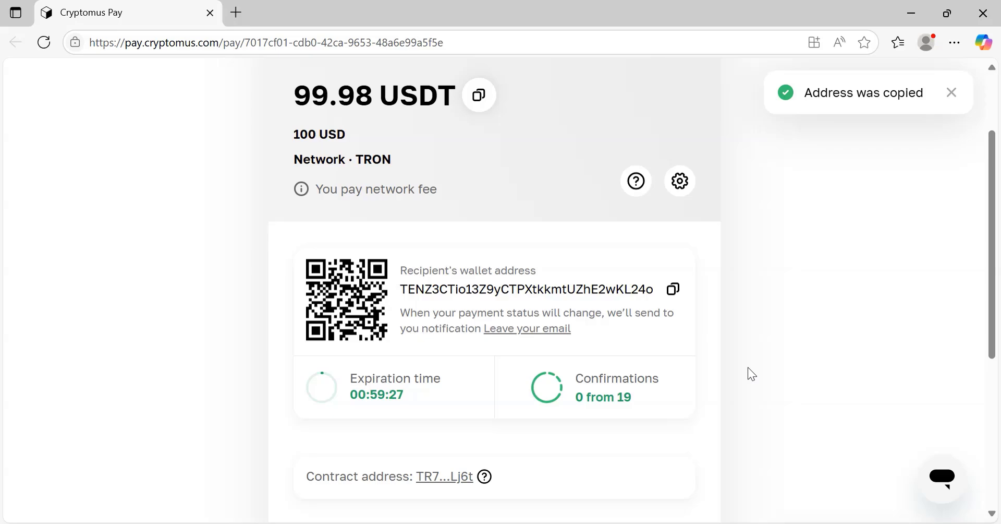
Step: Close the payment window, view the $100 card checkout for 50 GB, then close it
{"action": "left_click", "coordinate": [983, 13]}
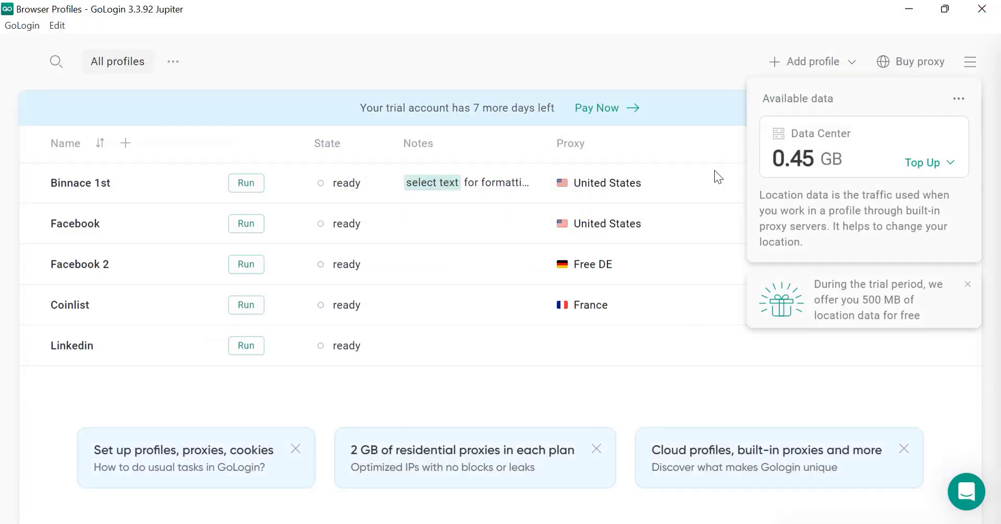
{"action": "left_click", "coordinate": [949, 163]}
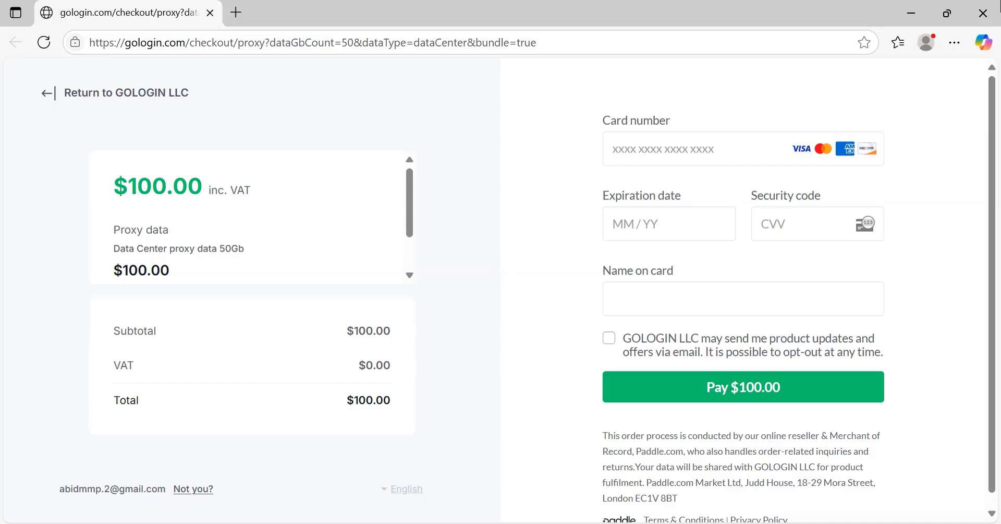
{"action": "left_click", "coordinate": [983, 13]}
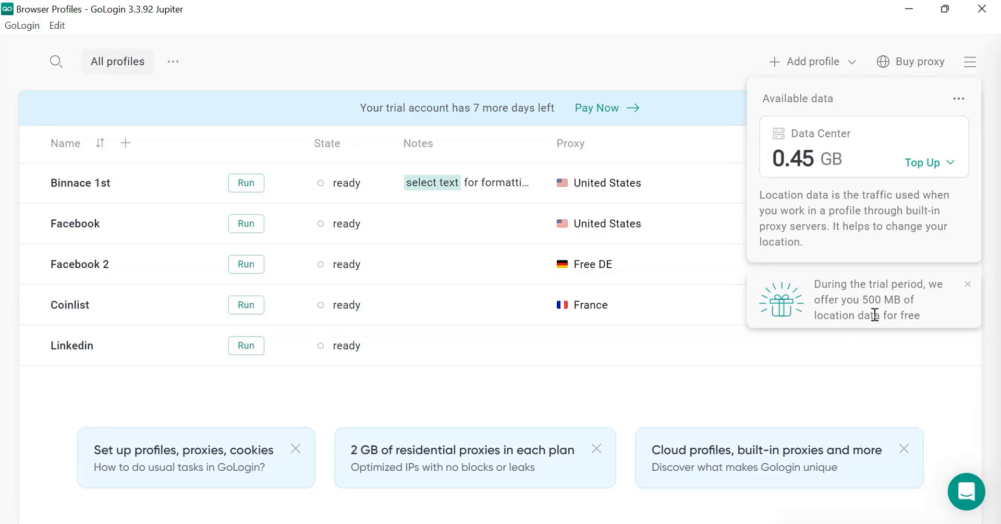
Step: Dismiss the data panel and view the Proxies page's Errors, Archive and All proxies tabs
{"action": "left_click", "coordinate": [674, 399]}
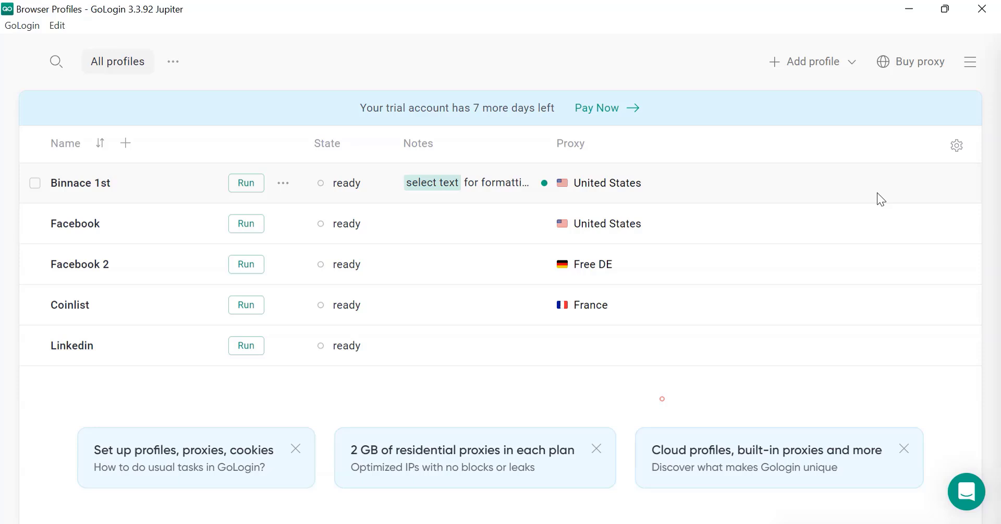
{"action": "left_click", "coordinate": [955, 67]}
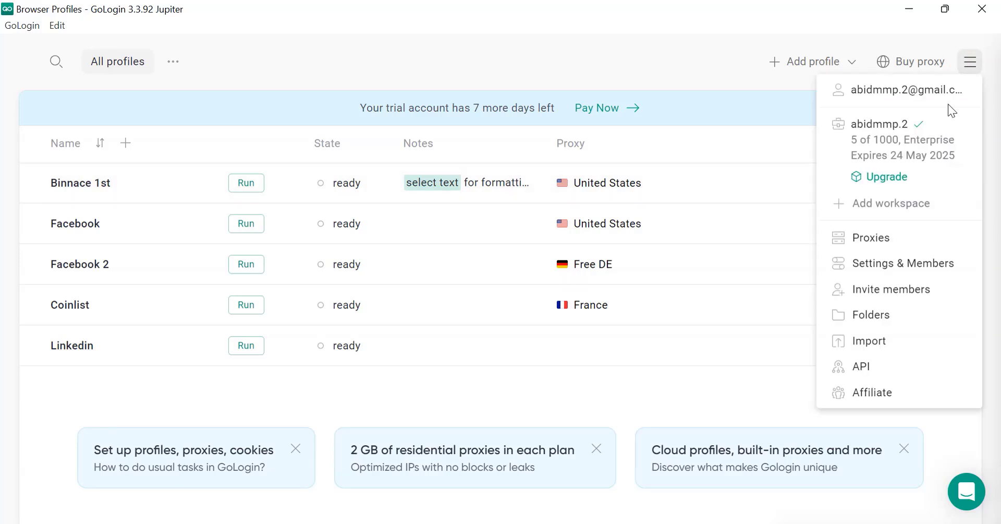
{"action": "left_click", "coordinate": [889, 246]}
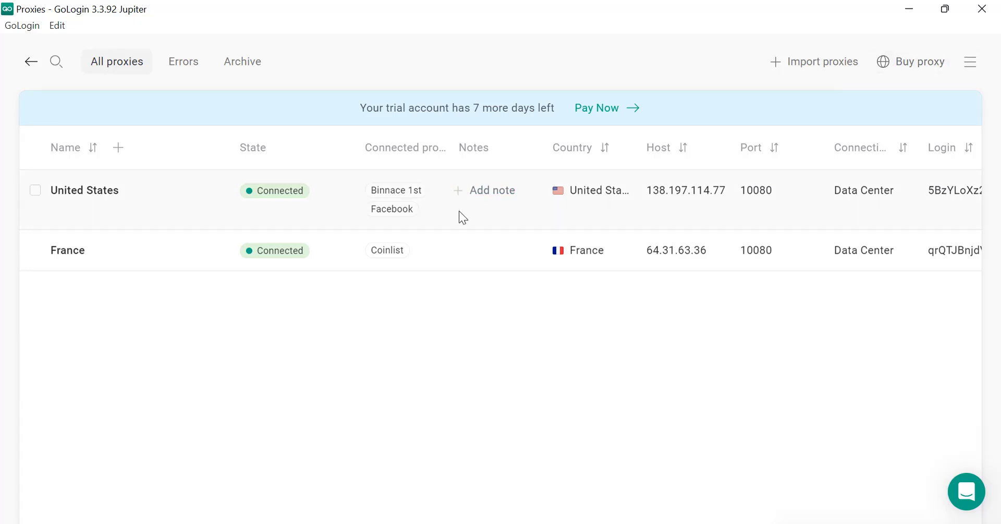
{"action": "left_click", "coordinate": [183, 68]}
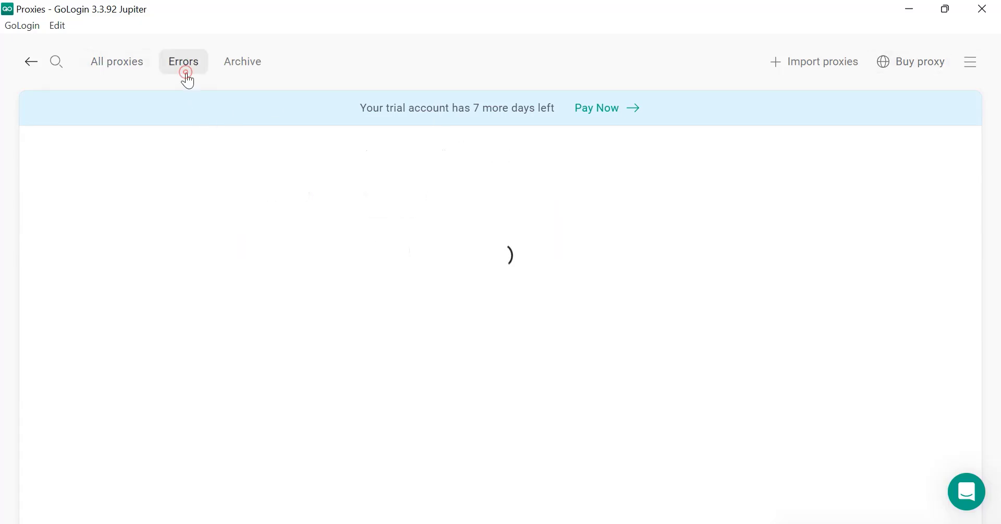
{"action": "left_click", "coordinate": [234, 69]}
{"action": "left_click", "coordinate": [88, 66]}
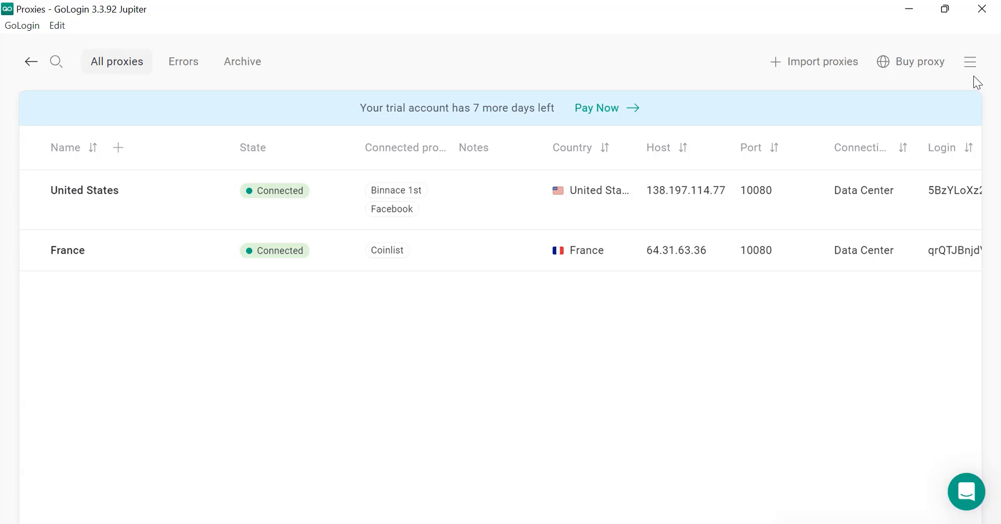
{"action": "left_click", "coordinate": [970, 62]}
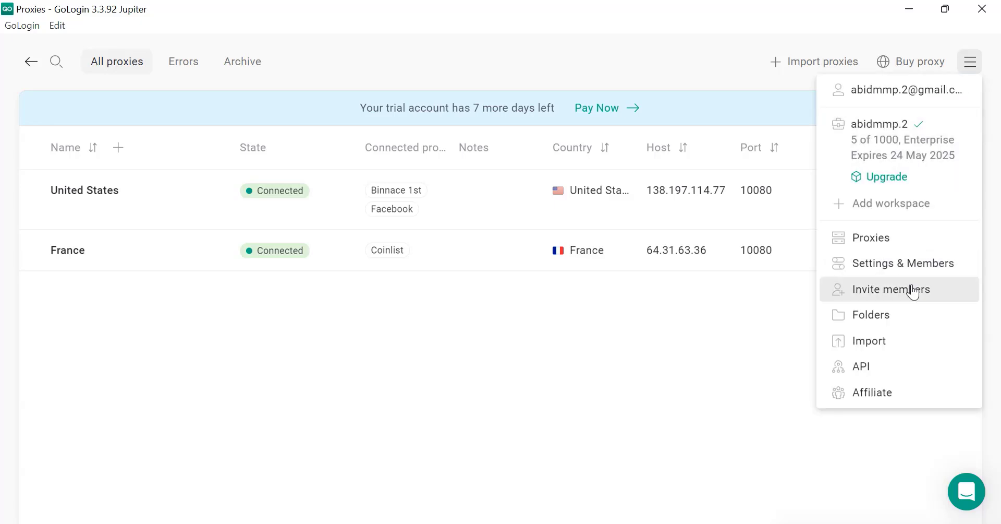
Step: Open Settings & Members, then Billing Plans showing the Enterprise plan and $0 trial payment
{"action": "left_click", "coordinate": [881, 267]}
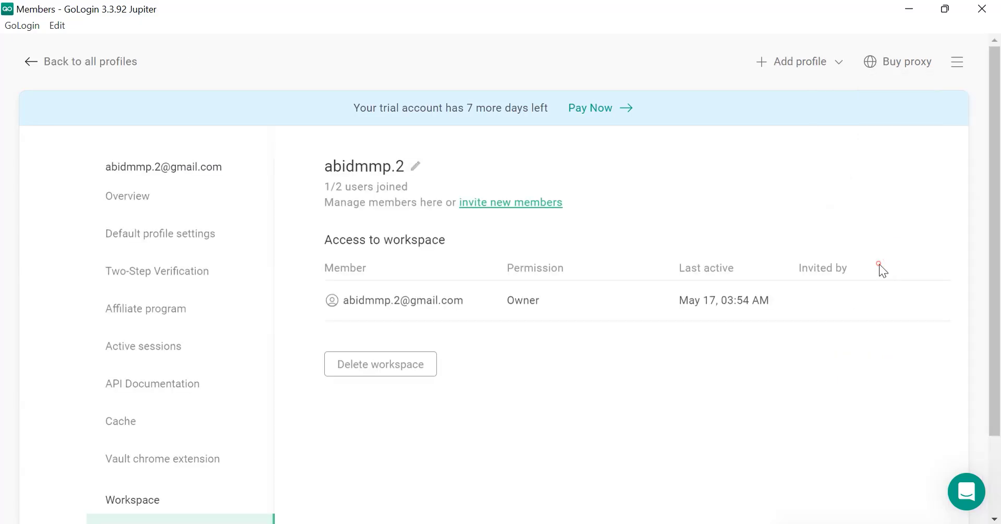
{"action": "scroll", "coordinate": [512, 369], "scroll_direction": "down", "scroll_amount": 2}
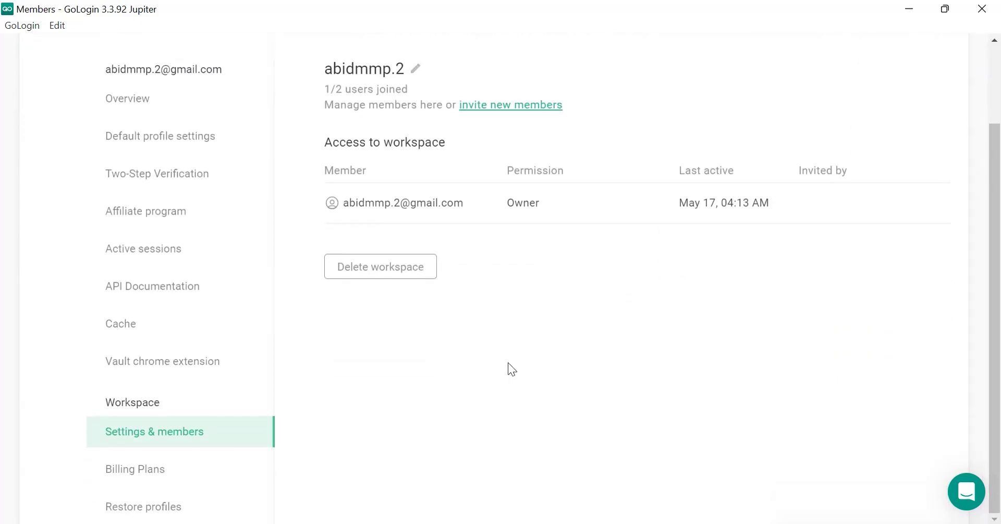
{"action": "scroll", "coordinate": [511, 369], "scroll_direction": "up", "scroll_amount": 2}
{"action": "scroll", "coordinate": [511, 369], "scroll_direction": "down", "scroll_amount": 2}
{"action": "left_click", "coordinate": [209, 468]}
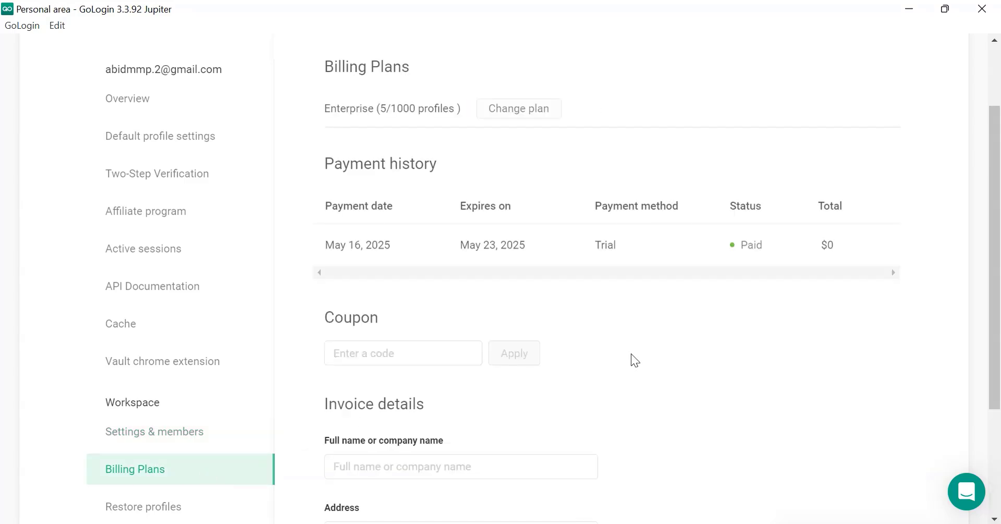
{"action": "scroll", "coordinate": [641, 338], "scroll_direction": "down", "scroll_amount": 3}
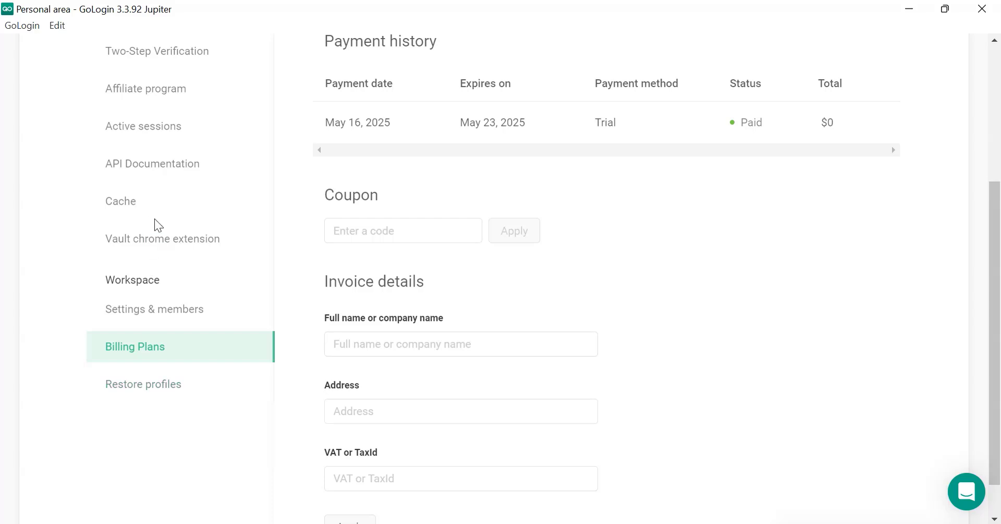
{"action": "scroll", "coordinate": [154, 224], "scroll_direction": "up", "scroll_amount": 2}
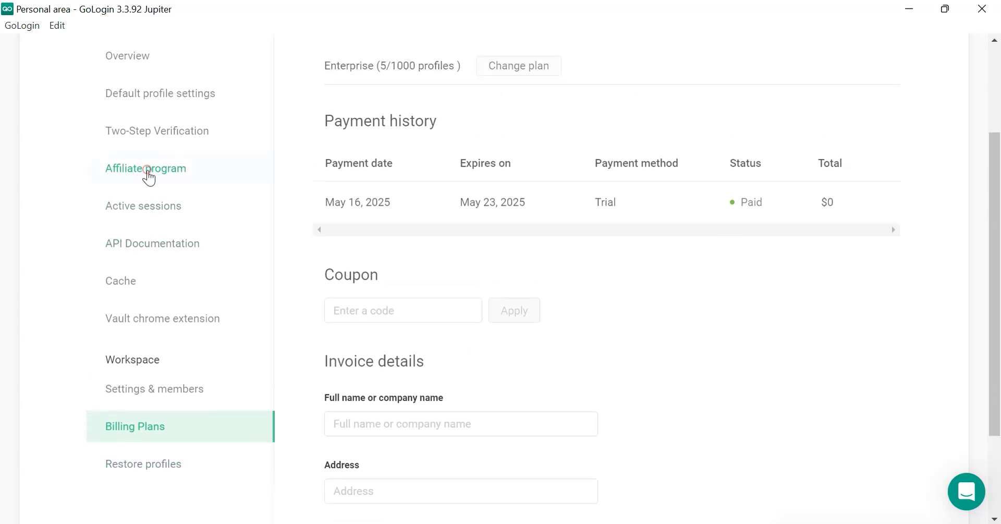
{"action": "left_click", "coordinate": [139, 169]}
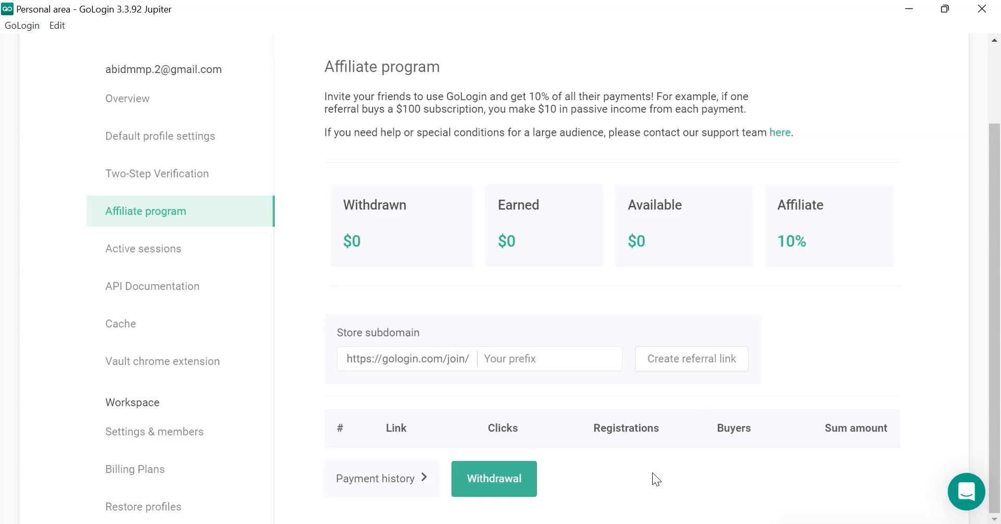
{"action": "type", "text": "cryptologod"}
{"action": "key", "text": "ctrl+a"}
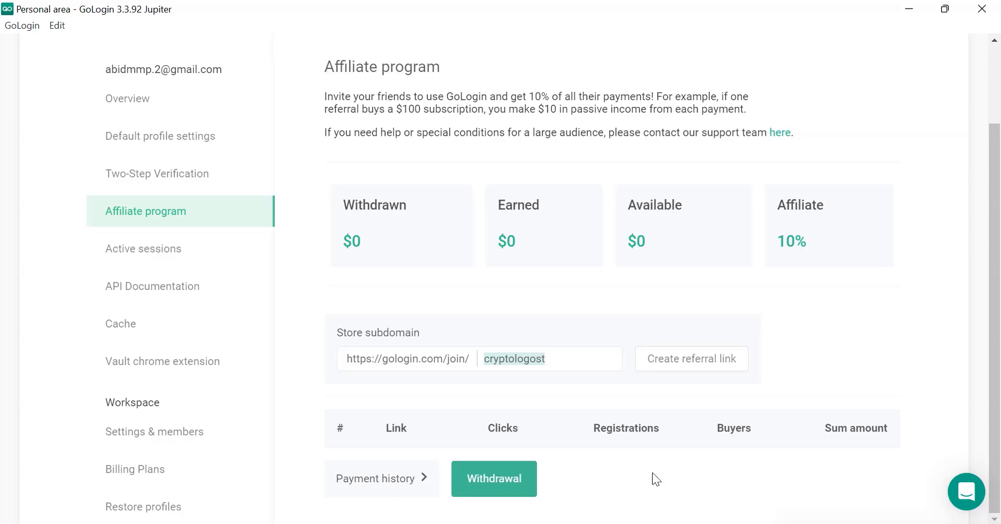
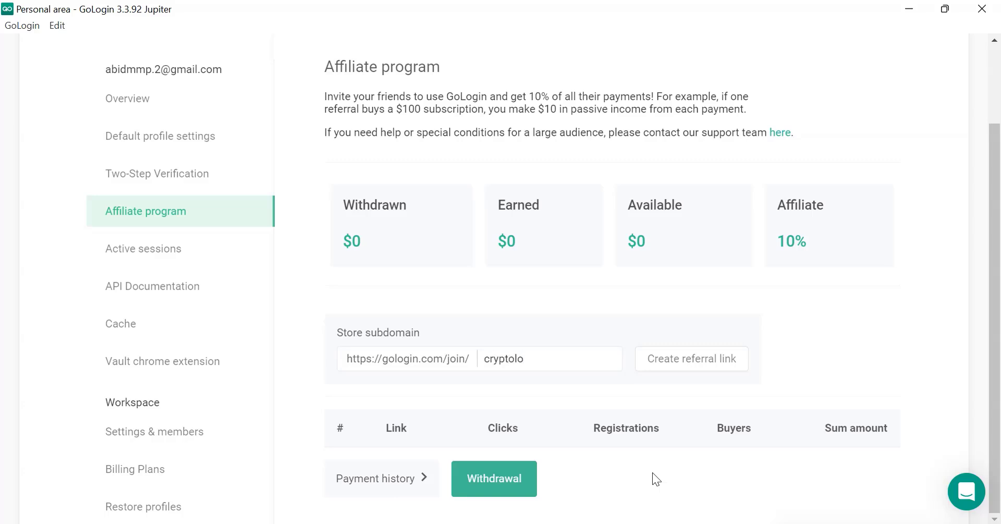
{"action": "left_click", "coordinate": [692, 367]}
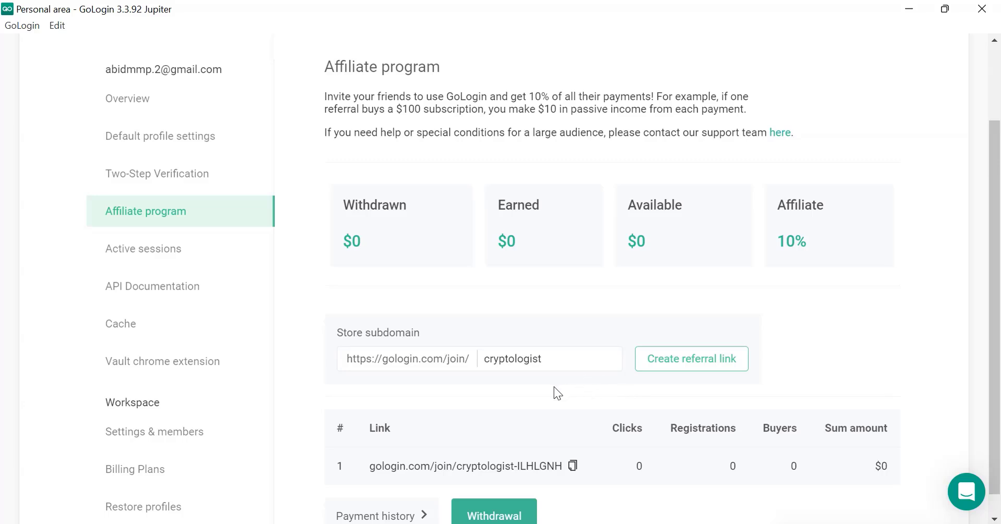
{"action": "left_click", "coordinate": [572, 465]}
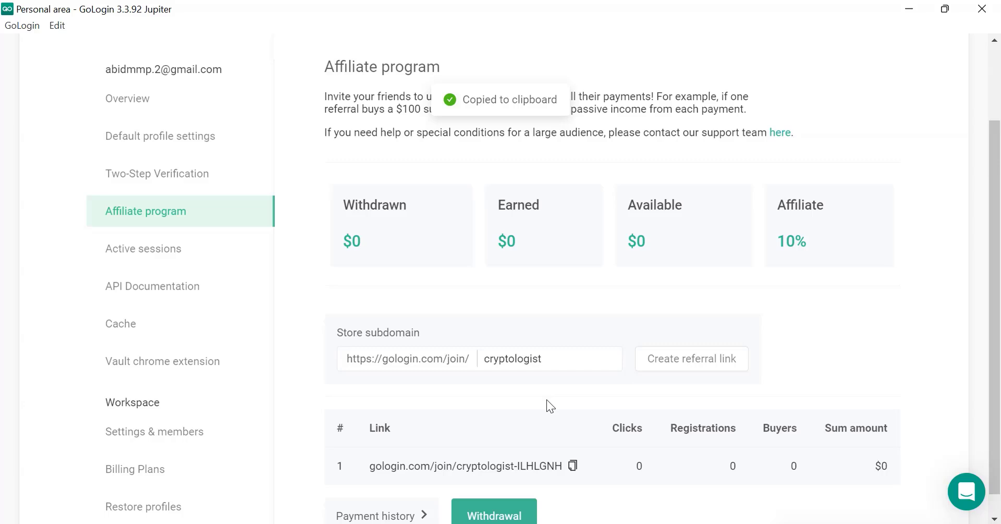
{"action": "scroll", "coordinate": [546, 404], "scroll_direction": "down", "scroll_amount": 1}
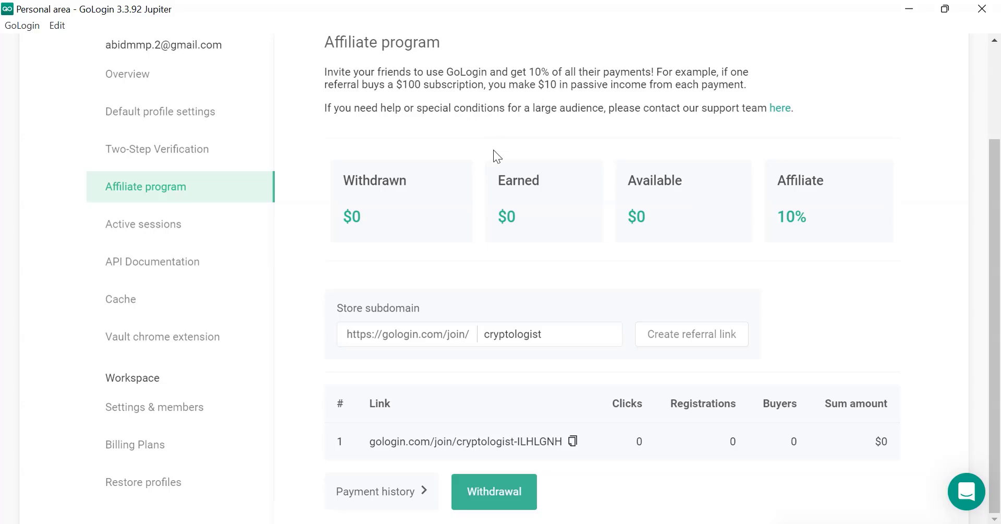
Step: Look over the two-step verification and default profile settings, then return to all profiles
{"action": "left_click", "coordinate": [159, 152]}
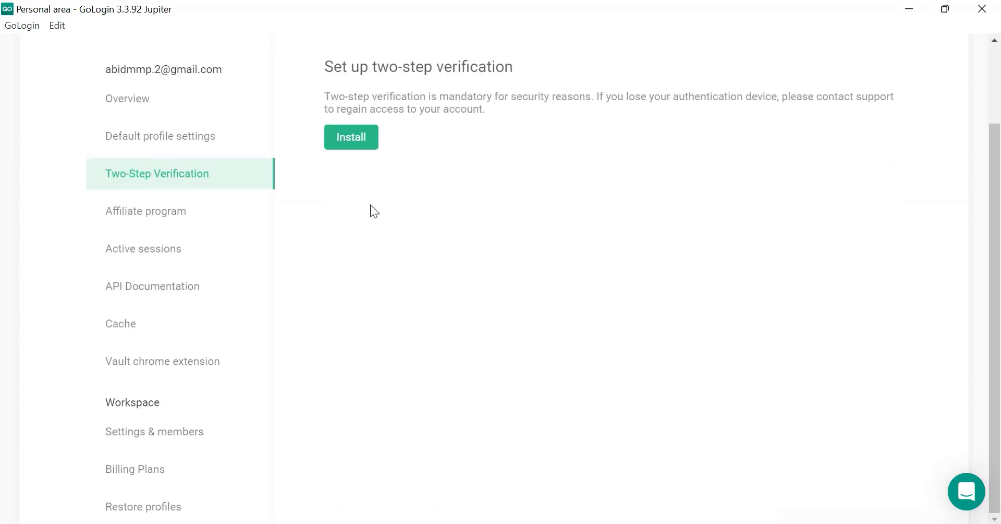
{"action": "left_click", "coordinate": [228, 139]}
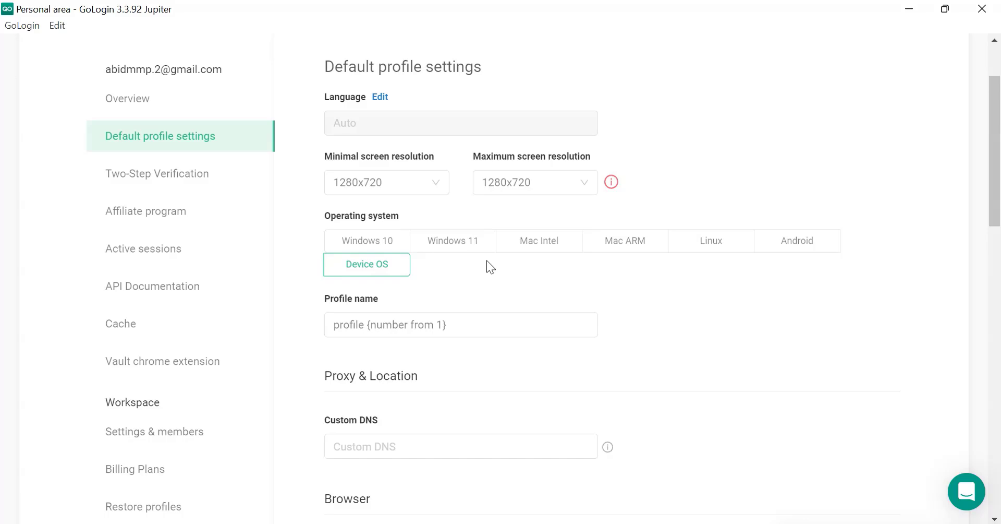
{"action": "scroll", "coordinate": [485, 277], "scroll_direction": "down", "scroll_amount": 3}
{"action": "scroll", "coordinate": [483, 284], "scroll_direction": "down", "scroll_amount": 10}
{"action": "scroll", "coordinate": [483, 284], "scroll_direction": "up", "scroll_amount": 15}
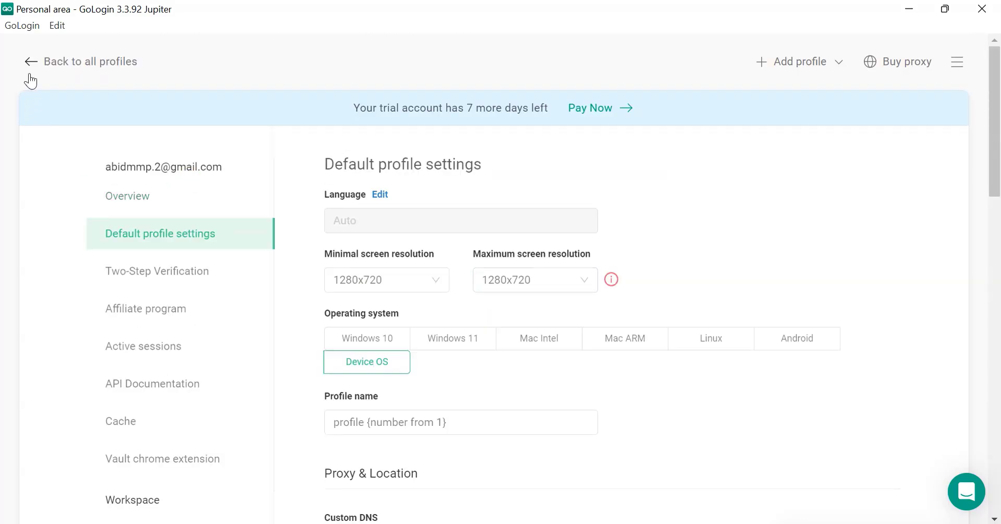
{"action": "left_click", "coordinate": [30, 66]}
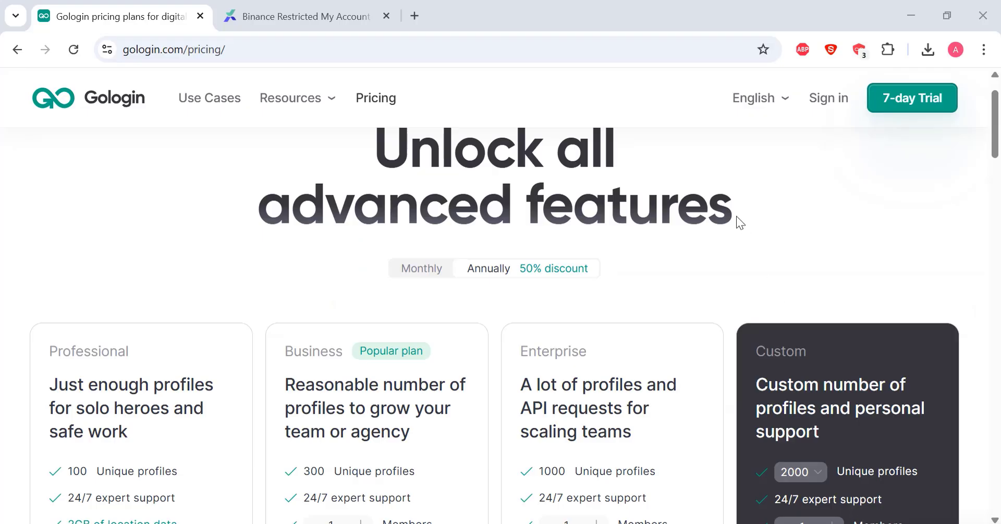
Step: Raise the Business plan's member count to 5 on the pricing page
{"action": "scroll", "coordinate": [737, 216], "scroll_direction": "up", "scroll_amount": 1}
{"action": "scroll", "coordinate": [737, 216], "scroll_direction": "down", "scroll_amount": 3}
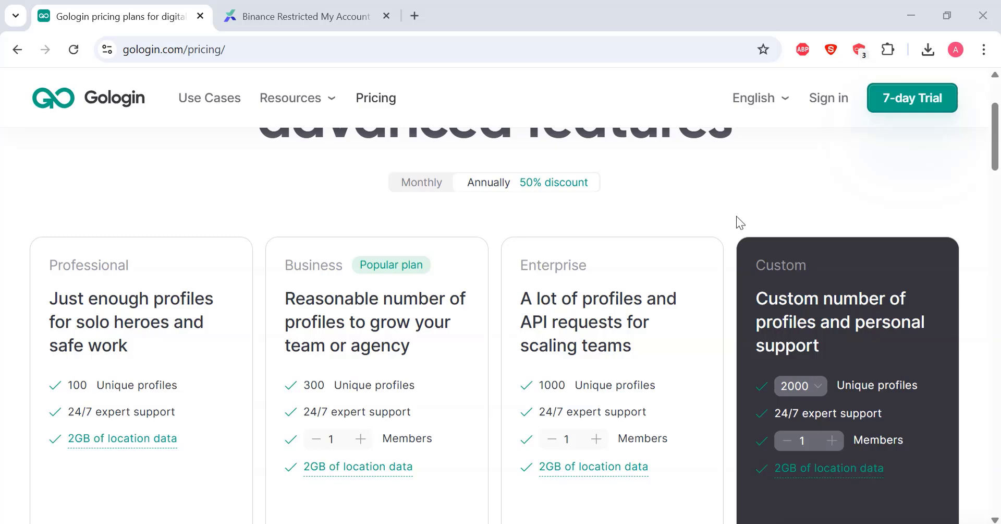
{"action": "scroll", "coordinate": [736, 216], "scroll_direction": "down", "scroll_amount": 2}
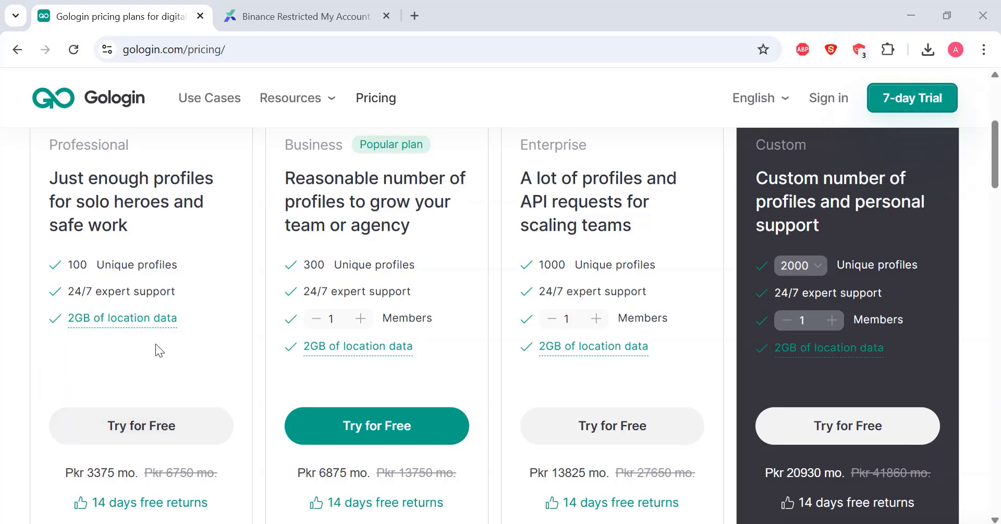
{"action": "scroll", "coordinate": [155, 346], "scroll_direction": "down", "scroll_amount": 1}
{"action": "scroll", "coordinate": [155, 346], "scroll_direction": "up", "scroll_amount": 1}
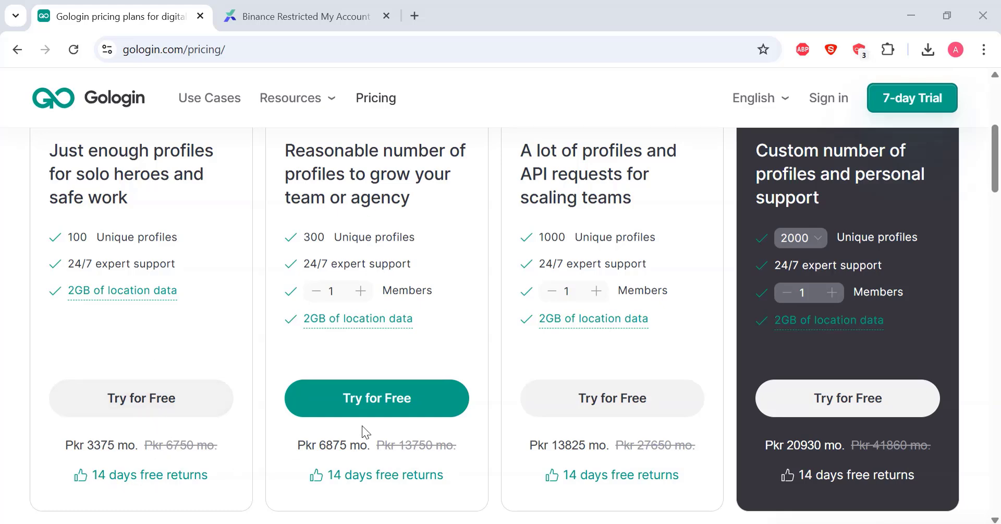
{"action": "scroll", "coordinate": [362, 424], "scroll_direction": "up", "scroll_amount": 2}
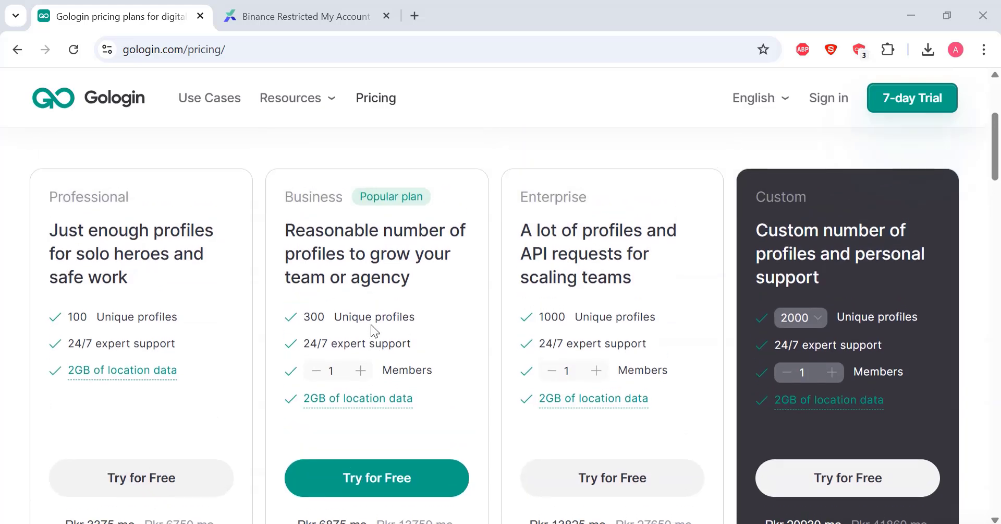
{"action": "scroll", "coordinate": [373, 330], "scroll_direction": "down", "scroll_amount": 1}
{"action": "left_click", "coordinate": [361, 314]}
{"action": "left_click", "coordinate": [361, 314]}
{"action": "left_click", "coordinate": [360, 313]}
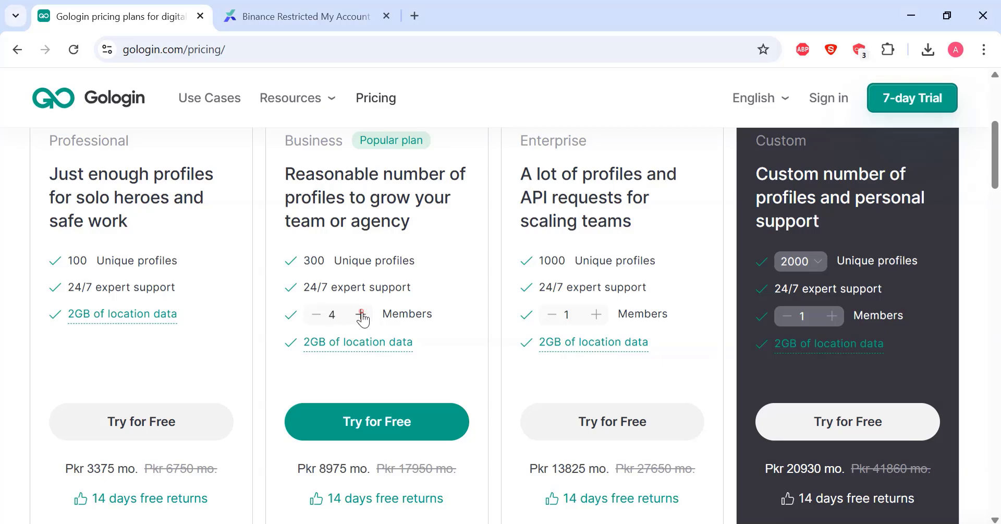
{"action": "left_click", "coordinate": [361, 314]}
{"action": "mouse_move", "coordinate": [307, 344]}
Step: Raise the Enterprise plan's member count to 12
{"action": "scroll", "coordinate": [558, 359], "scroll_direction": "up", "scroll_amount": 1}
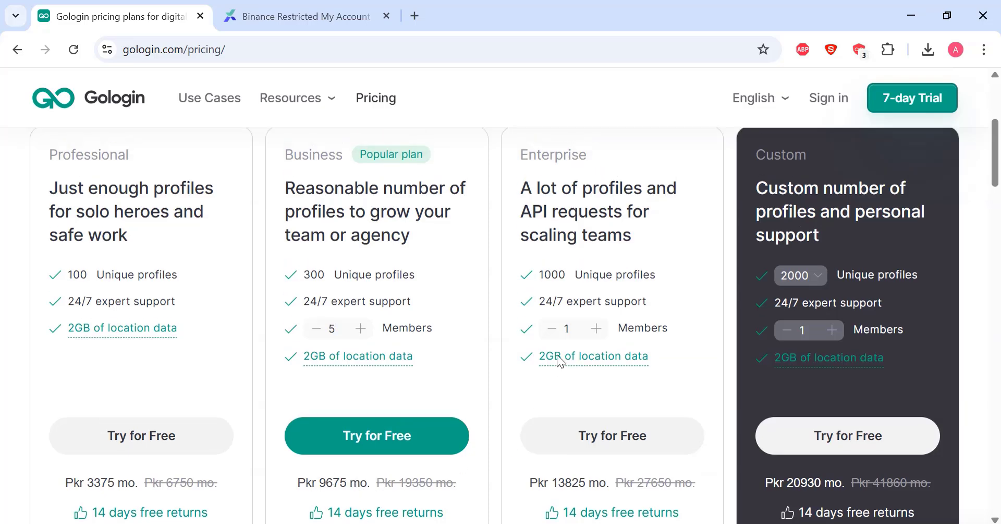
{"action": "double_click", "coordinate": [598, 330]}
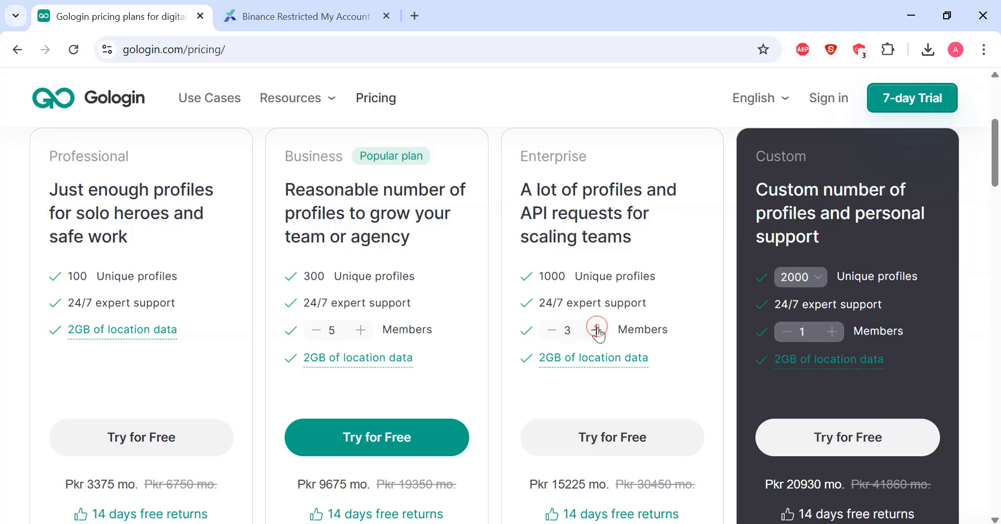
{"action": "double_click", "coordinate": [598, 330]}
{"action": "triple_click", "coordinate": [598, 330]}
{"action": "left_click", "coordinate": [598, 330]}
{"action": "left_click", "coordinate": [598, 330]}
{"action": "double_click", "coordinate": [598, 330]}
Step: Scroll down the pricing page and choose the free plan to reach the download page
{"action": "scroll", "coordinate": [846, 400], "scroll_direction": "down", "scroll_amount": 1}
{"action": "scroll", "coordinate": [843, 395], "scroll_direction": "down", "scroll_amount": 2}
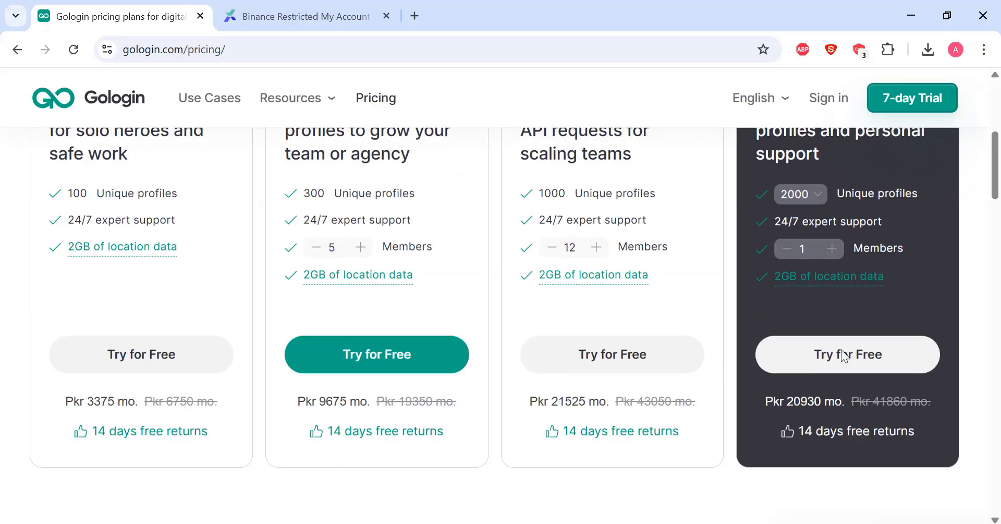
{"action": "scroll", "coordinate": [855, 409], "scroll_direction": "up", "scroll_amount": 3}
{"action": "scroll", "coordinate": [855, 408], "scroll_direction": "up", "scroll_amount": 3}
{"action": "scroll", "coordinate": [855, 409], "scroll_direction": "down", "scroll_amount": 3}
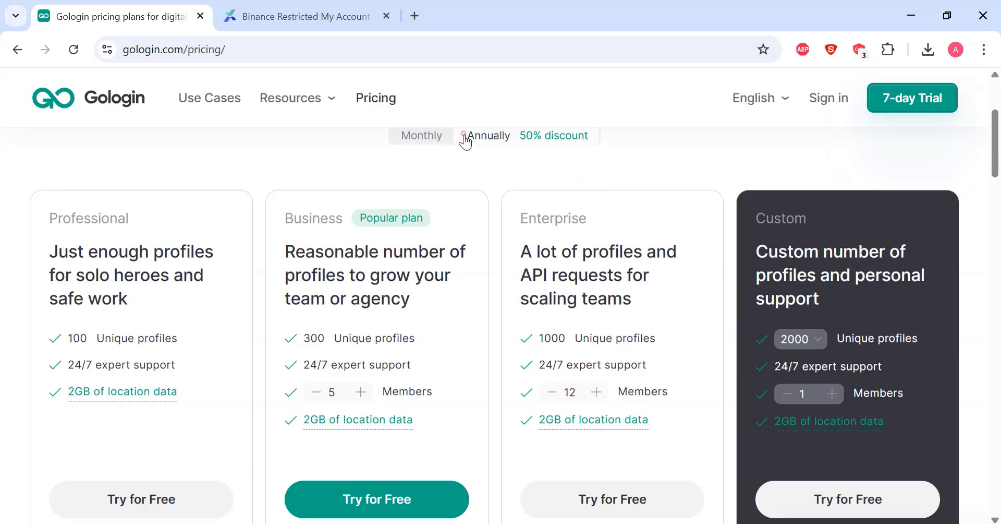
{"action": "left_click", "coordinate": [421, 133]}
{"action": "scroll", "coordinate": [457, 218], "scroll_direction": "down", "scroll_amount": 10}
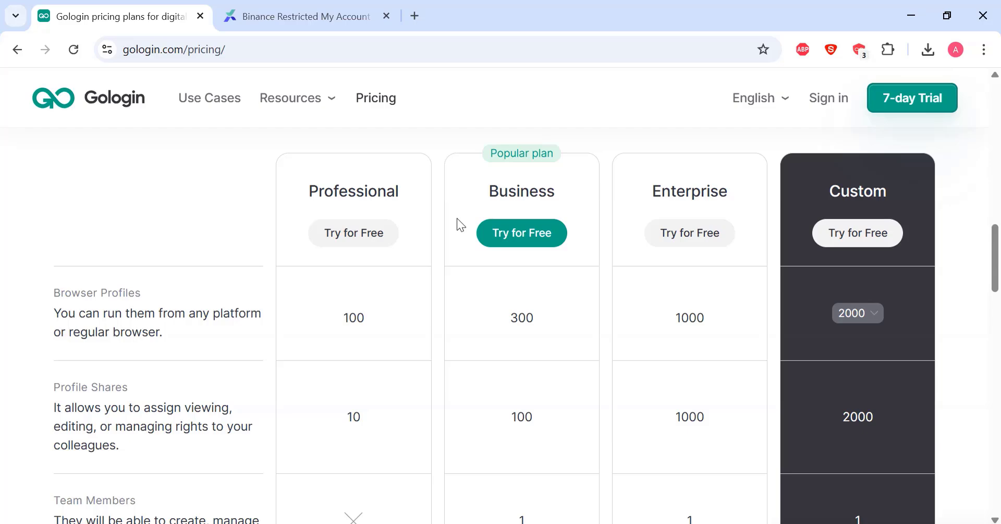
{"action": "scroll", "coordinate": [457, 218], "scroll_direction": "up", "scroll_amount": 3}
{"action": "scroll", "coordinate": [457, 219], "scroll_direction": "up", "scroll_amount": 2}
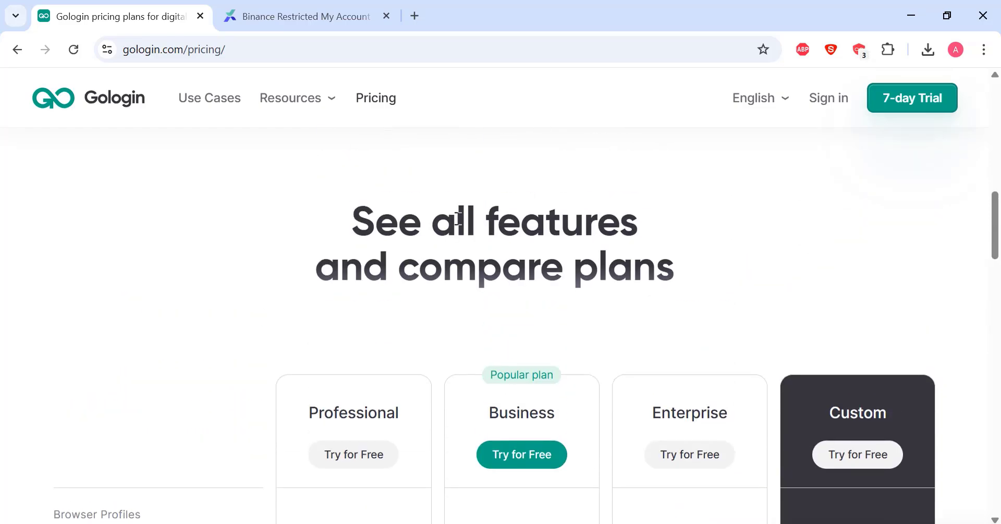
{"action": "scroll", "coordinate": [457, 213], "scroll_direction": "down", "scroll_amount": 3}
{"action": "scroll", "coordinate": [457, 212], "scroll_direction": "down", "scroll_amount": 8}
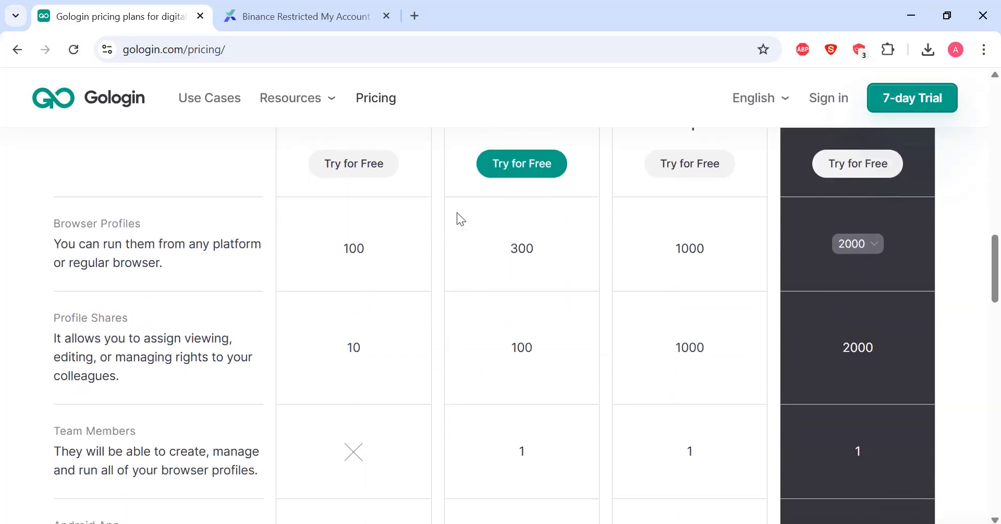
{"action": "scroll", "coordinate": [458, 213], "scroll_direction": "down", "scroll_amount": 12}
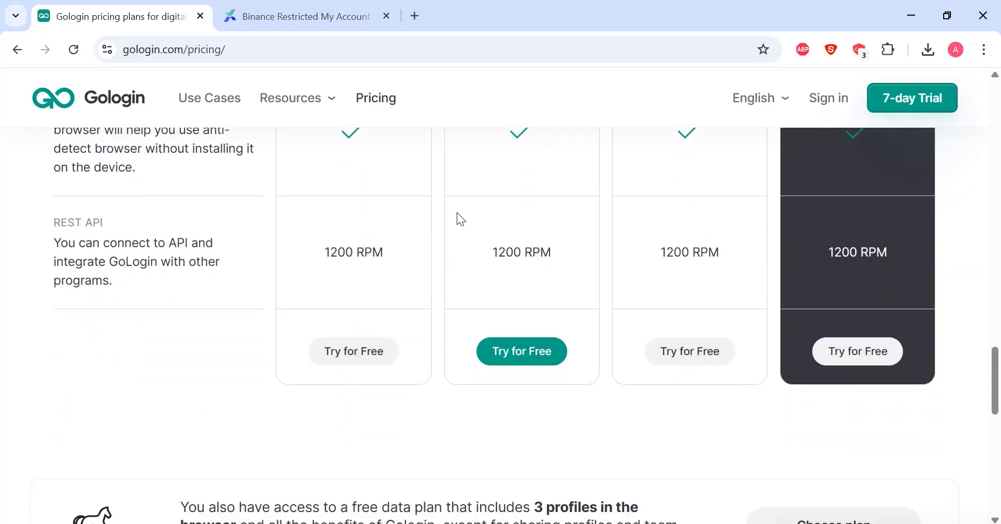
{"action": "scroll", "coordinate": [458, 213], "scroll_direction": "up", "scroll_amount": 2}
{"action": "scroll", "coordinate": [458, 214], "scroll_direction": "down", "scroll_amount": 1}
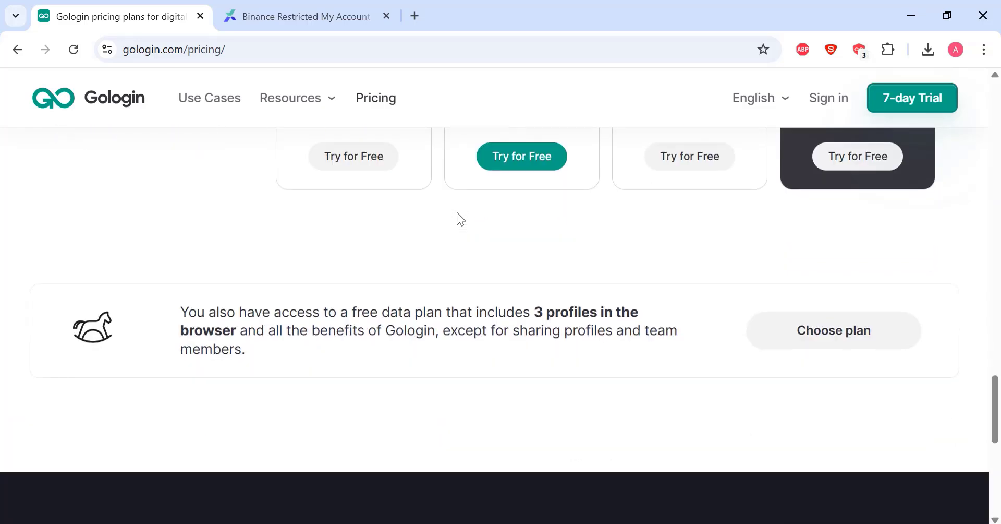
{"action": "left_click", "coordinate": [839, 331]}
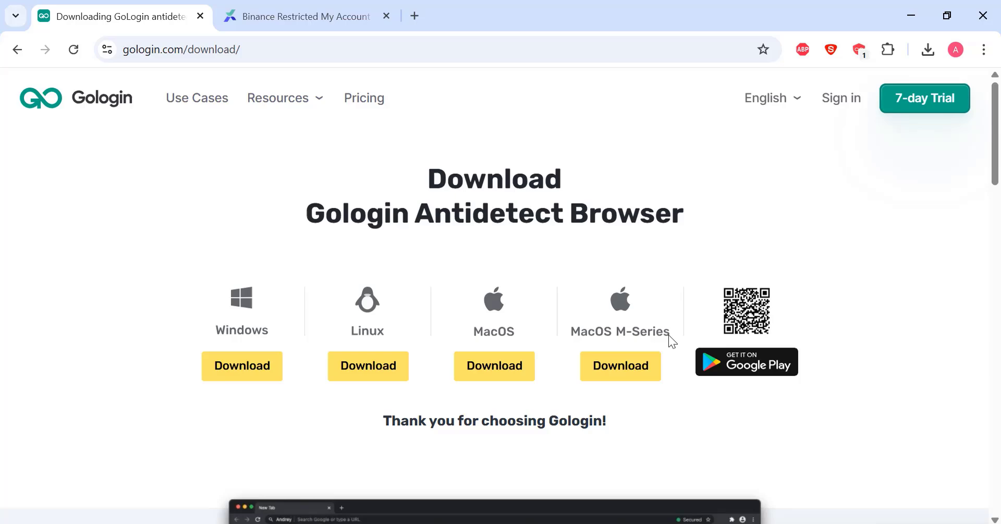
Step: Scroll the download page and open Use Cases from the Resources navigation
{"action": "scroll", "coordinate": [410, 334], "scroll_direction": "down", "scroll_amount": 5}
{"action": "scroll", "coordinate": [411, 333], "scroll_direction": "down", "scroll_amount": 10}
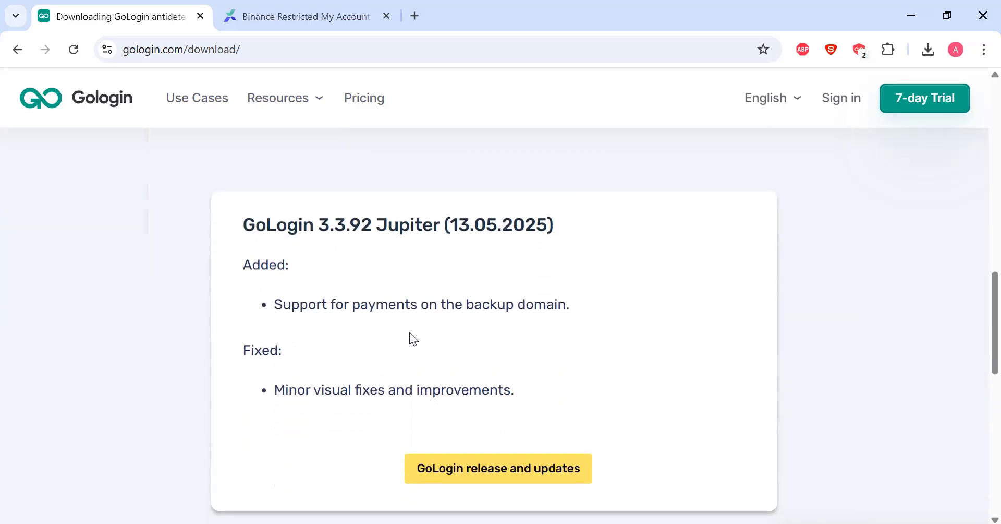
{"action": "scroll", "coordinate": [413, 339], "scroll_direction": "down", "scroll_amount": 3}
{"action": "scroll", "coordinate": [413, 338], "scroll_direction": "up", "scroll_amount": 18}
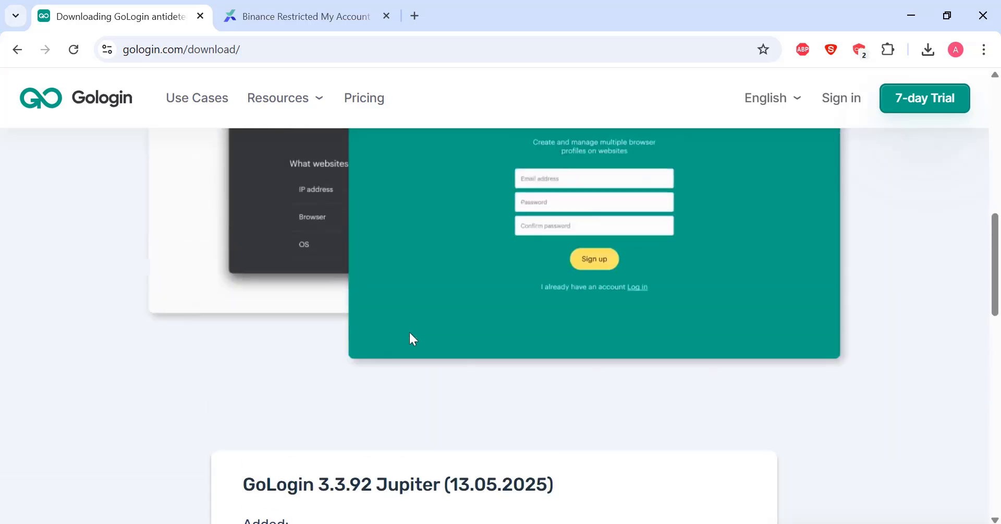
{"action": "mouse_move", "coordinate": [298, 107]}
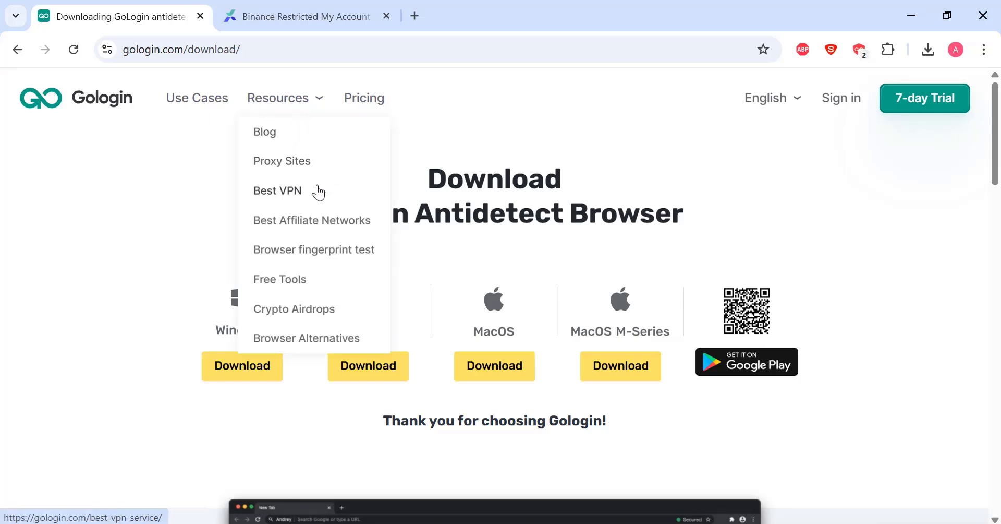
{"action": "left_click", "coordinate": [203, 100]}
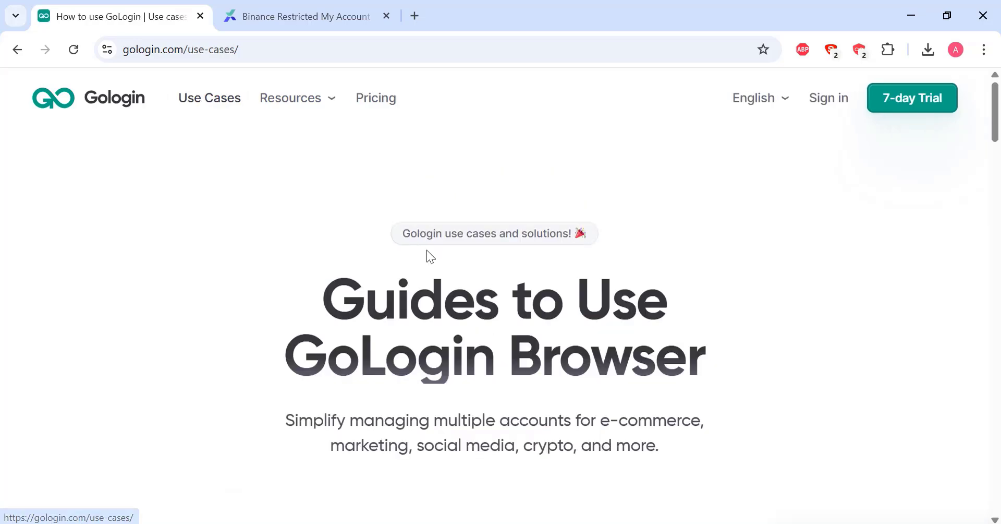
Step: Scroll through the Use Cases guides, including Multiple Linkedin Accounts, Ticket Scalping and Dropshipping
{"action": "scroll", "coordinate": [427, 250], "scroll_direction": "down", "scroll_amount": 5}
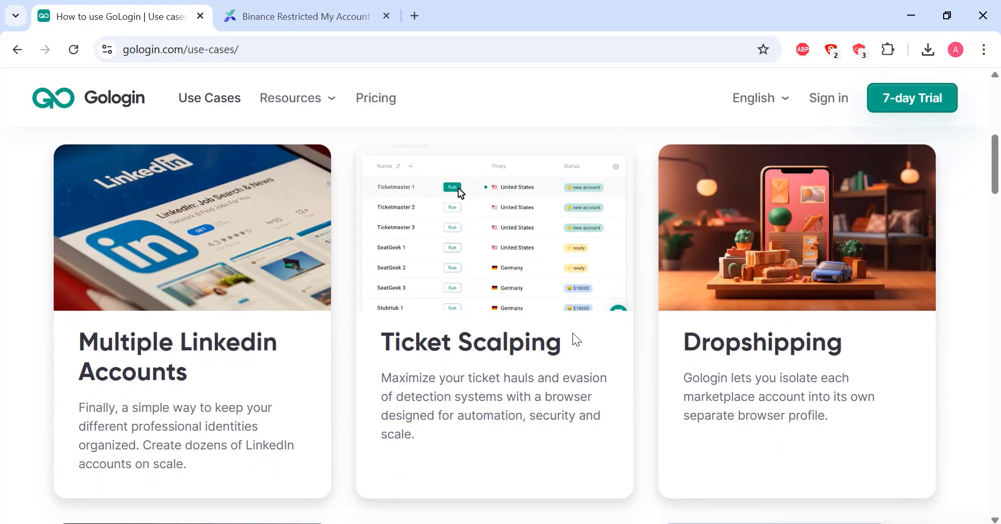
{"action": "scroll", "coordinate": [576, 340], "scroll_direction": "down", "scroll_amount": 2}
{"action": "scroll", "coordinate": [575, 339], "scroll_direction": "down", "scroll_amount": 10}
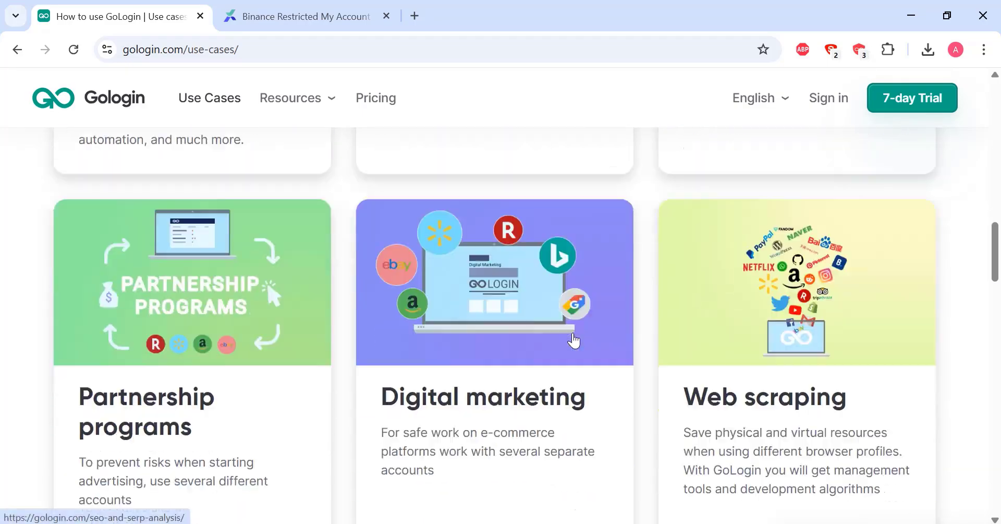
{"action": "scroll", "coordinate": [574, 341], "scroll_direction": "up", "scroll_amount": 12}
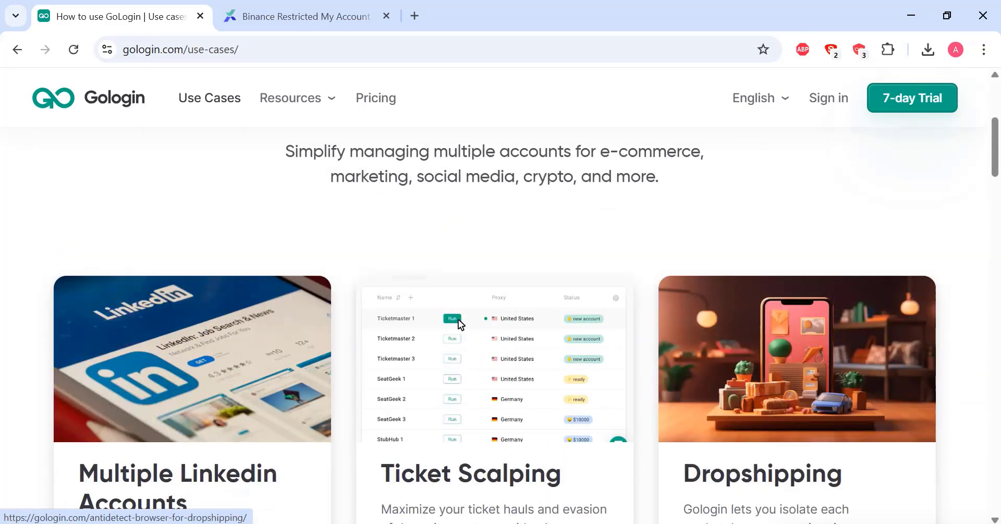